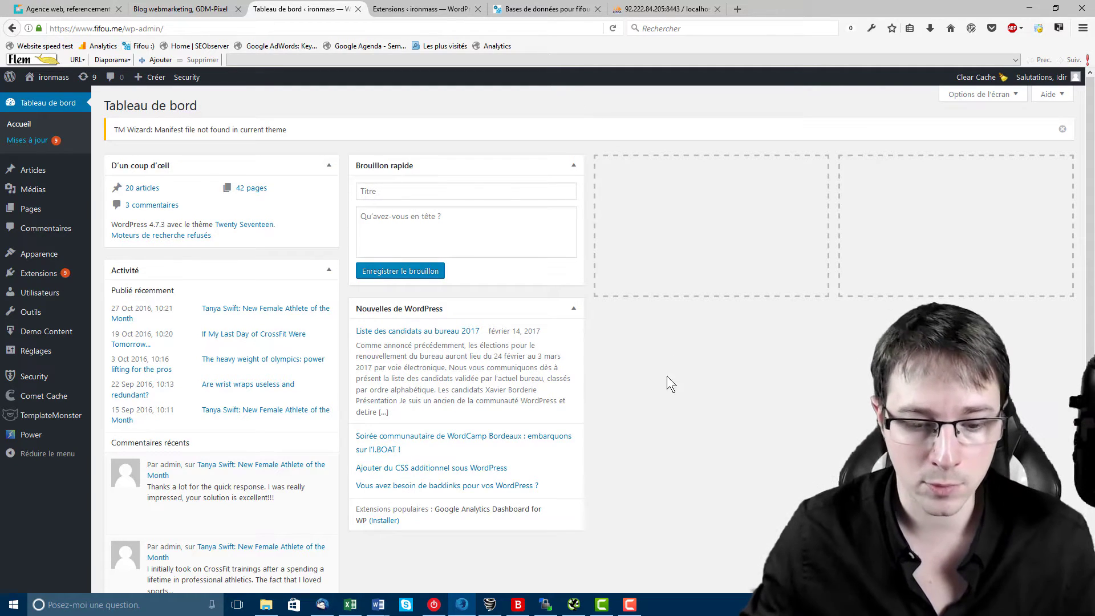
Step: Switch to WinSCP and download all site files from the remote httpdocs folder into the local backup folder
left_click(544, 606)
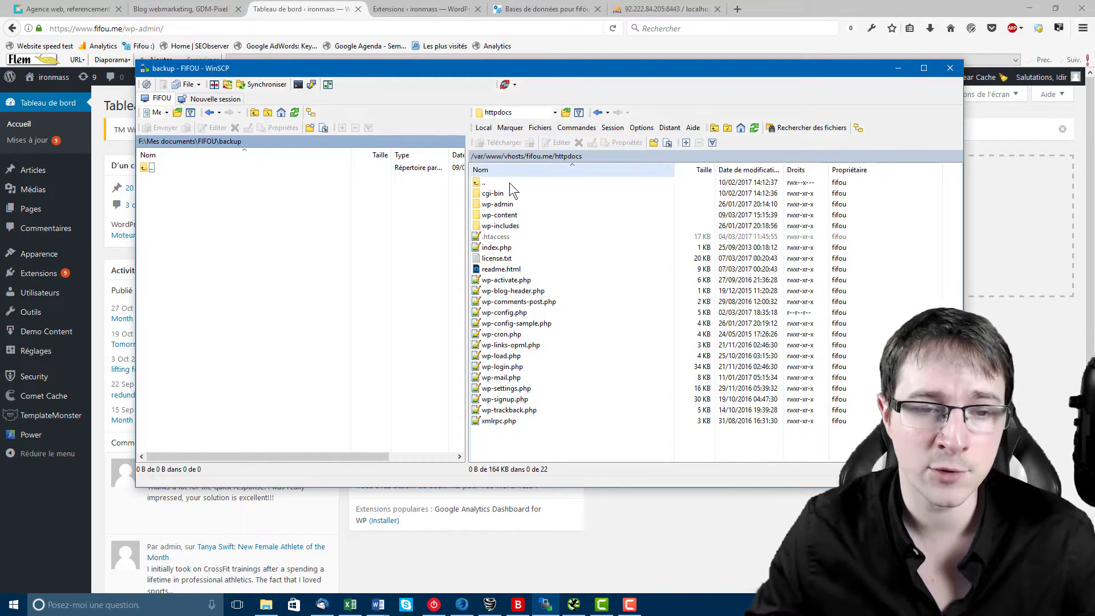
left_click(499, 206)
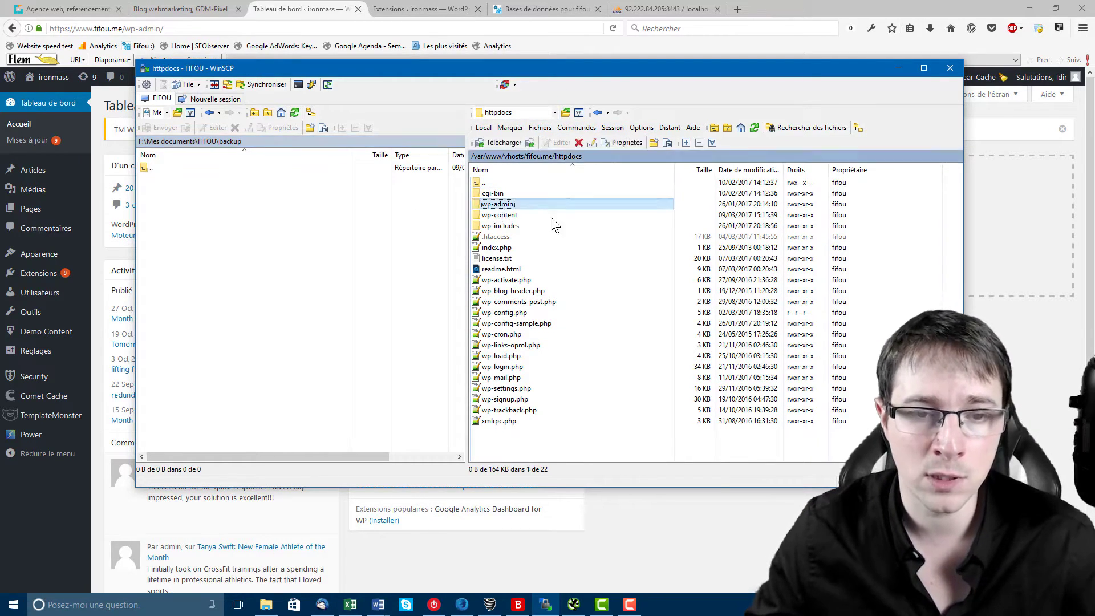
left_click(494, 217)
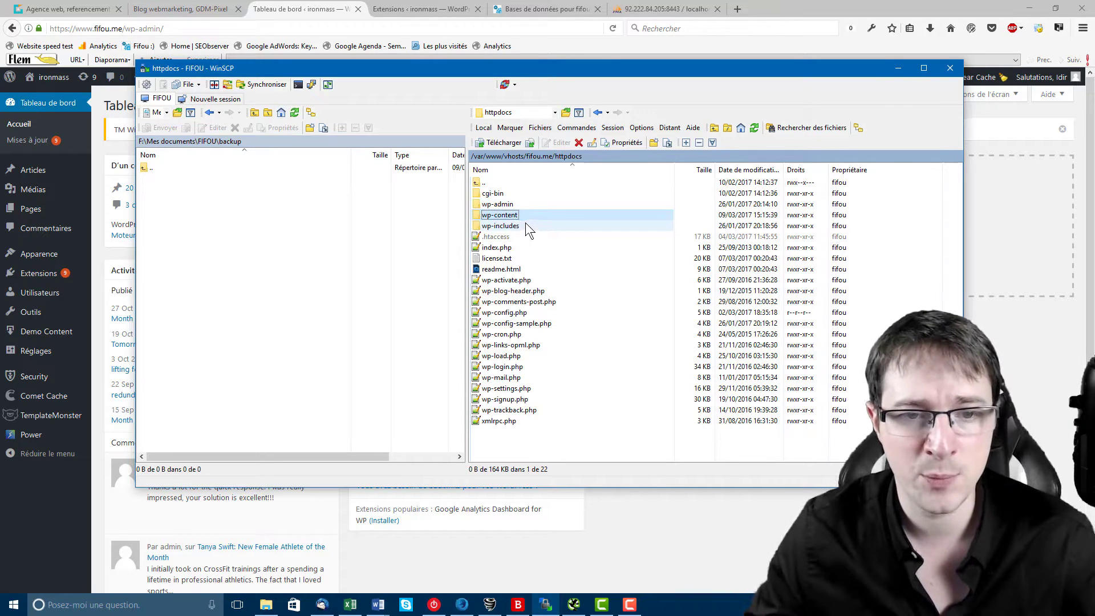
left_click(483, 227)
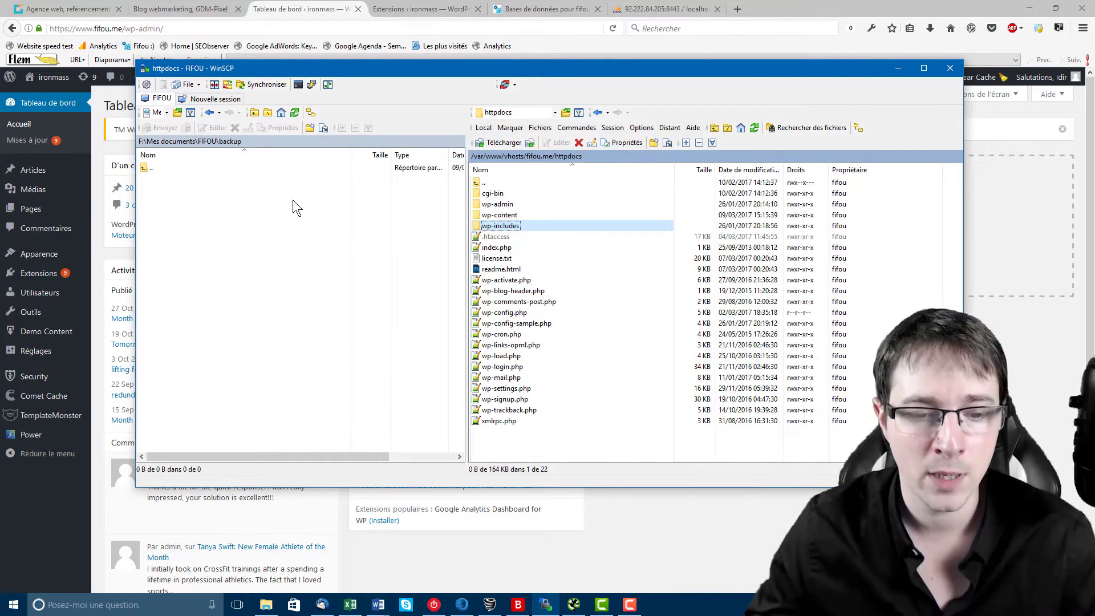
left_click_drag(591, 449, 247, 217)
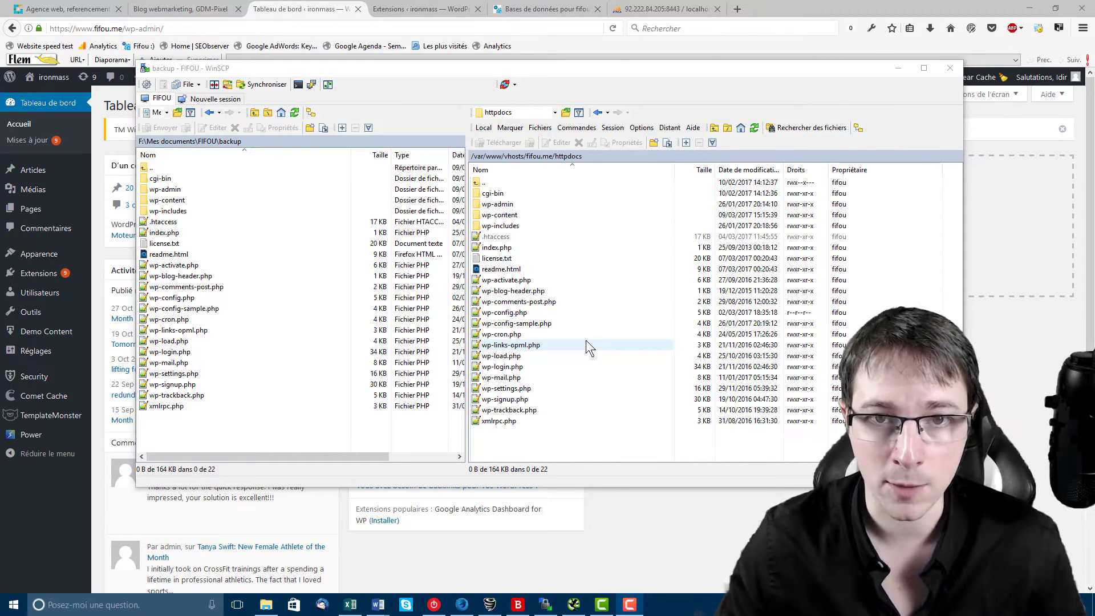
Step: Switch to phpMyAdmin in the browser, export the fifou4ds5e8 database with the Rapide method in SQL format, and save the file
left_click(650, 11)
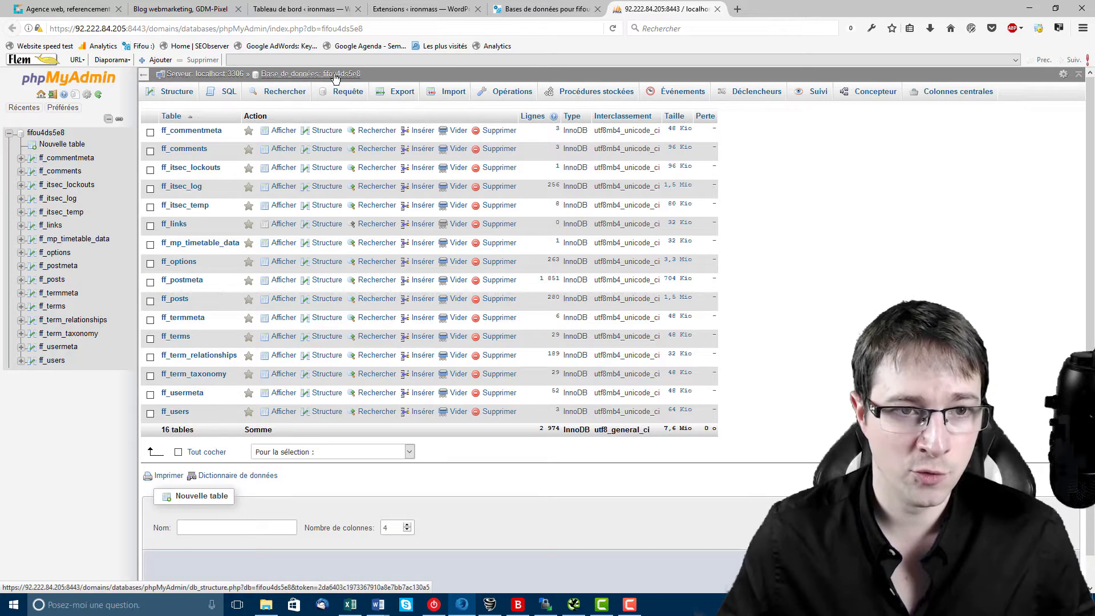
left_click(393, 98)
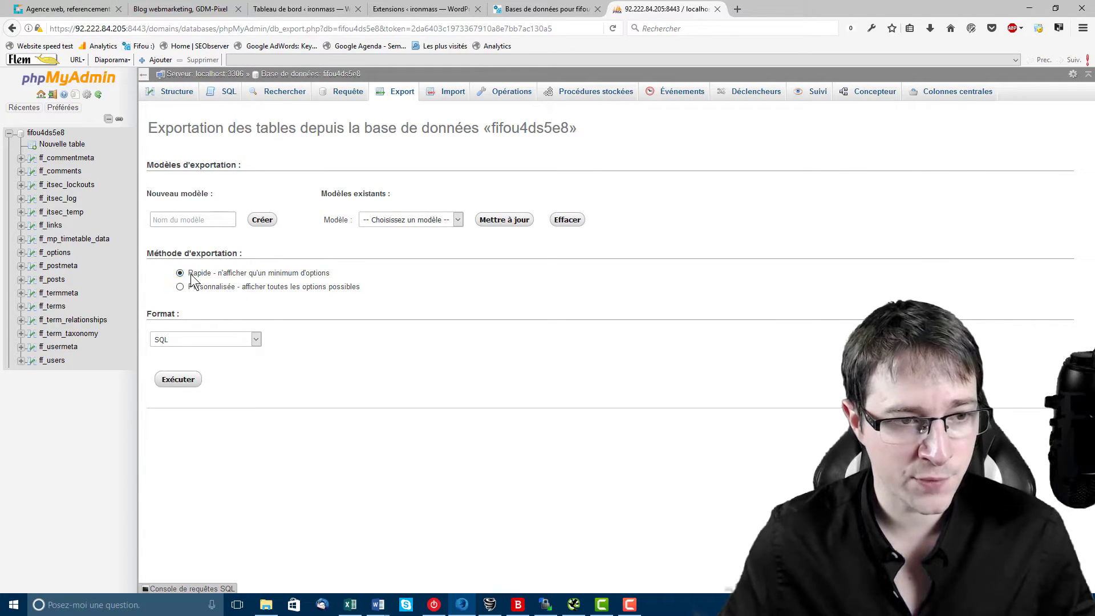
left_click_drag(149, 253, 251, 249)
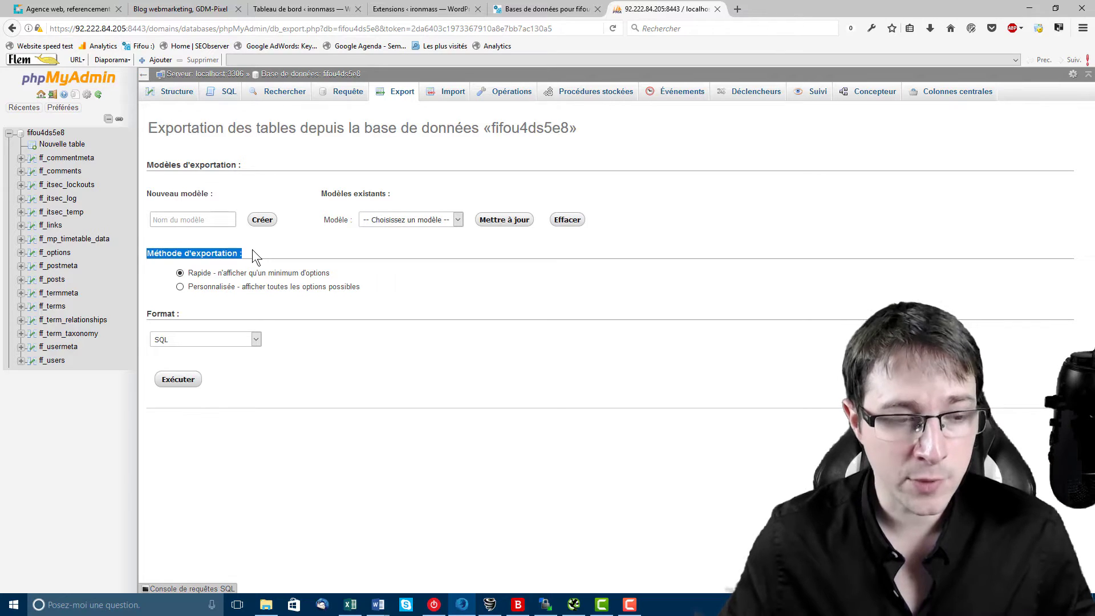
left_click(229, 252)
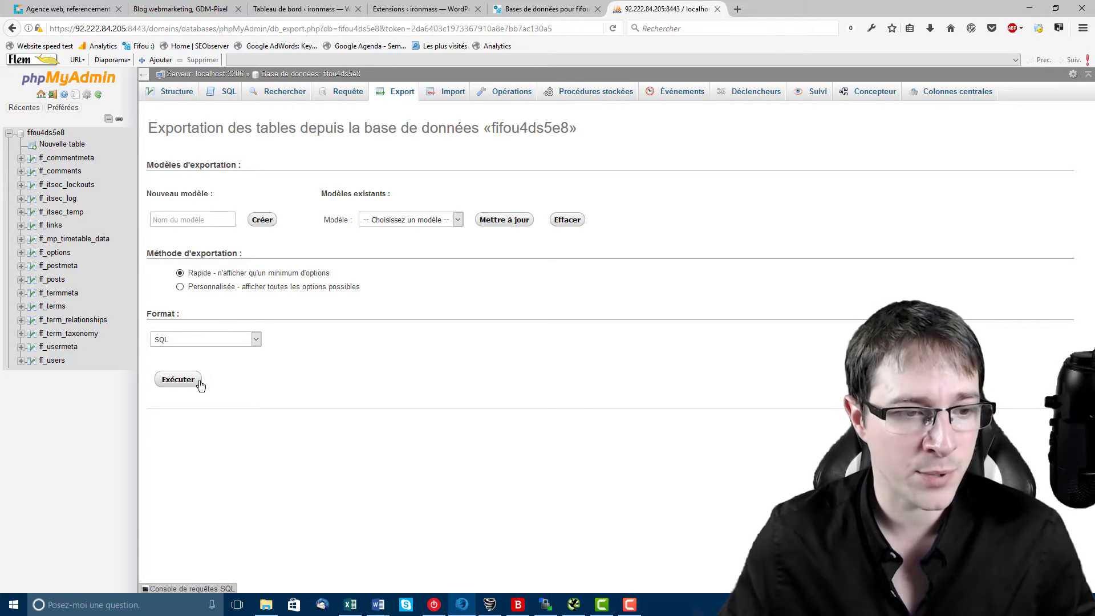
left_click(179, 380)
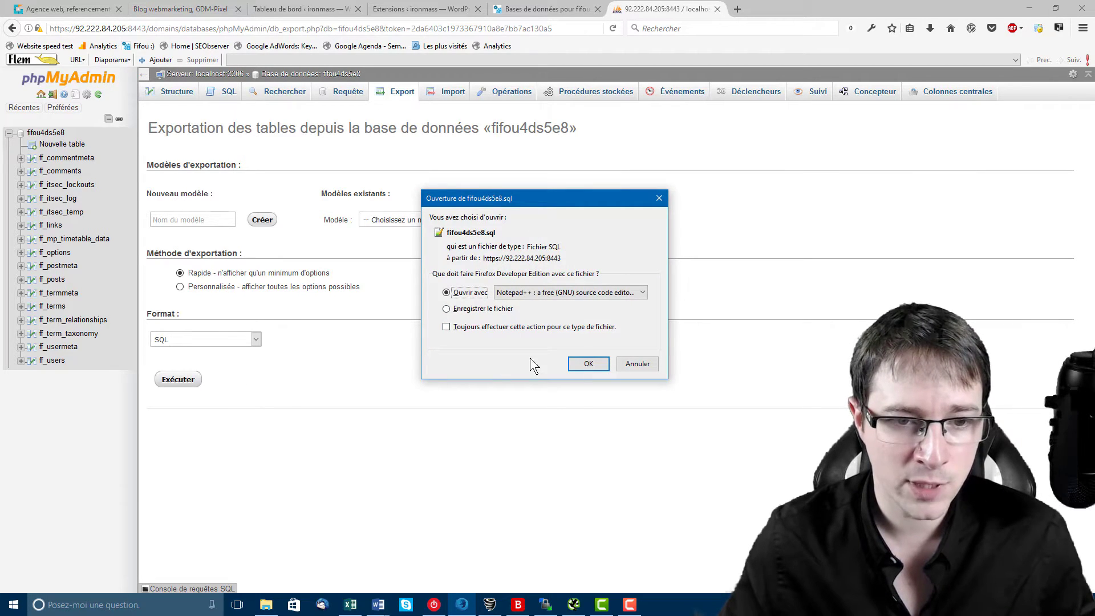
left_click(447, 309)
left_click(589, 363)
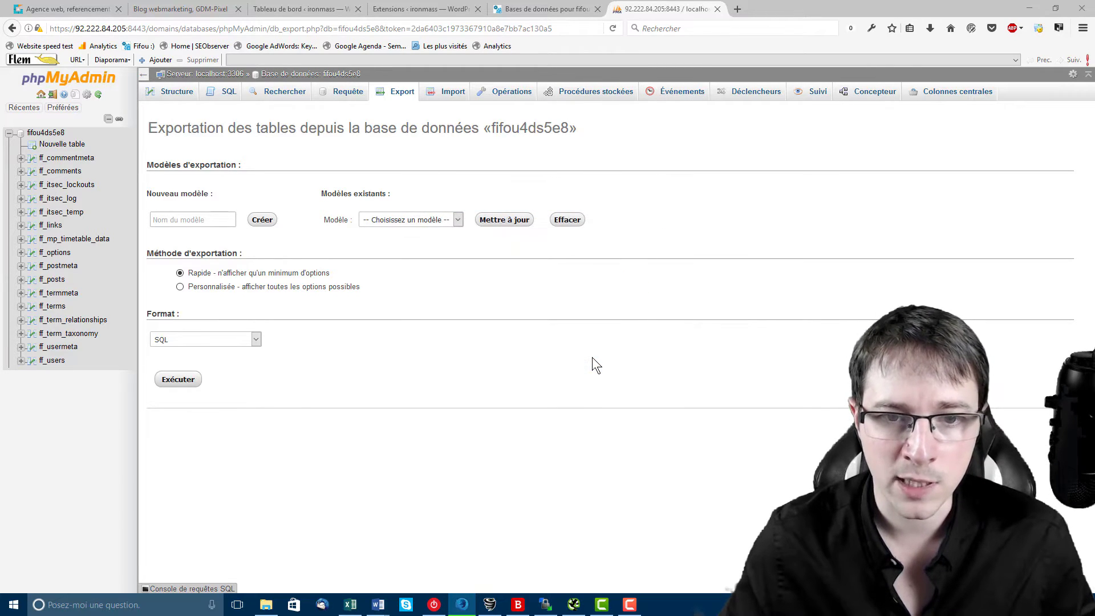
Step: Open the downloaded fifou4ds5e8.sql file in Notepad++ and decline the editor's update
left_click(933, 32)
left_click(746, 65)
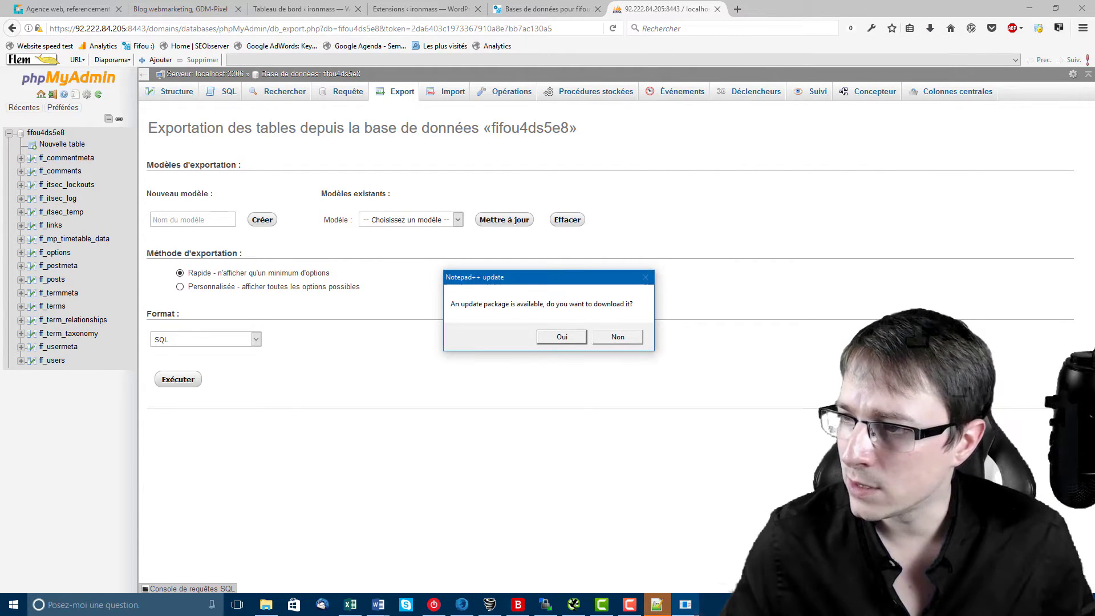
left_click(611, 340)
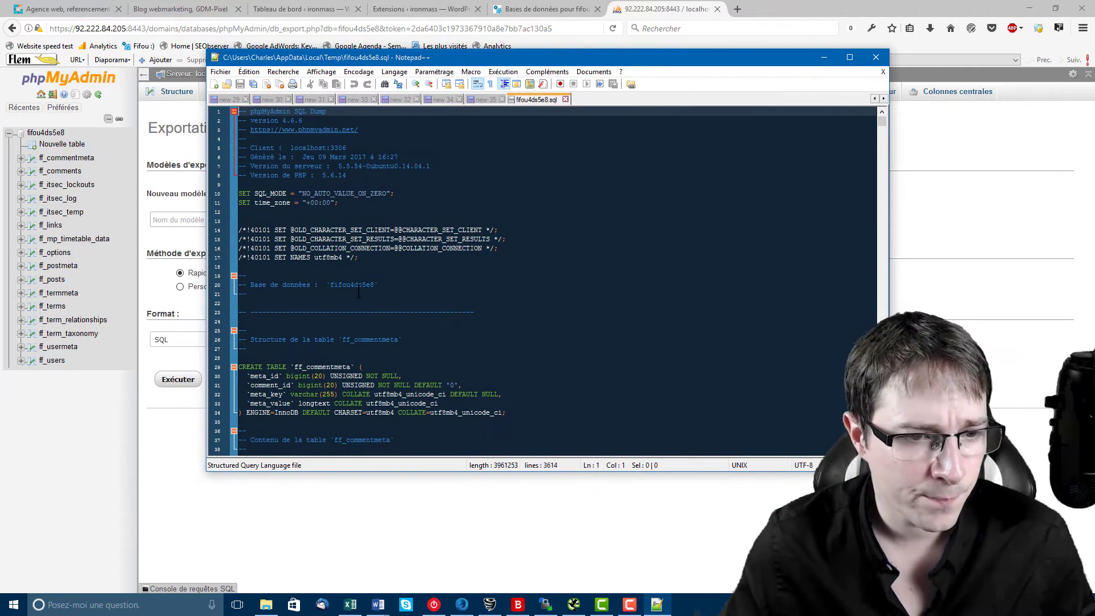
Step: Examine the header, table creation and data insertion statements in the SQL dump, and minimise the editor
scroll(349, 200, "down", 1)
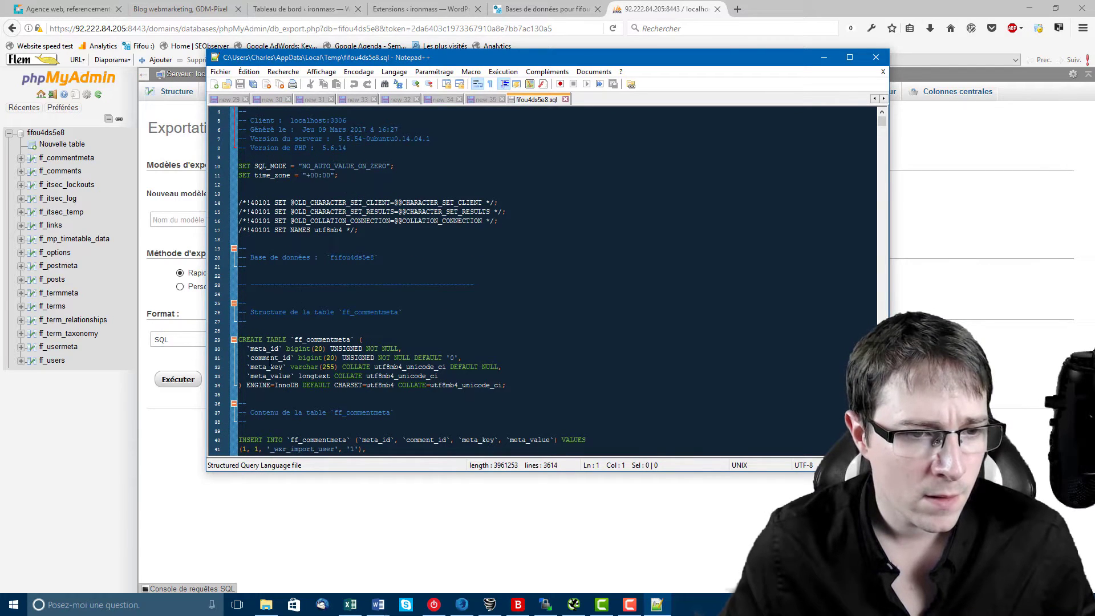
left_click_drag(238, 340, 292, 339)
left_click(292, 339)
scroll(296, 320, "down", 2)
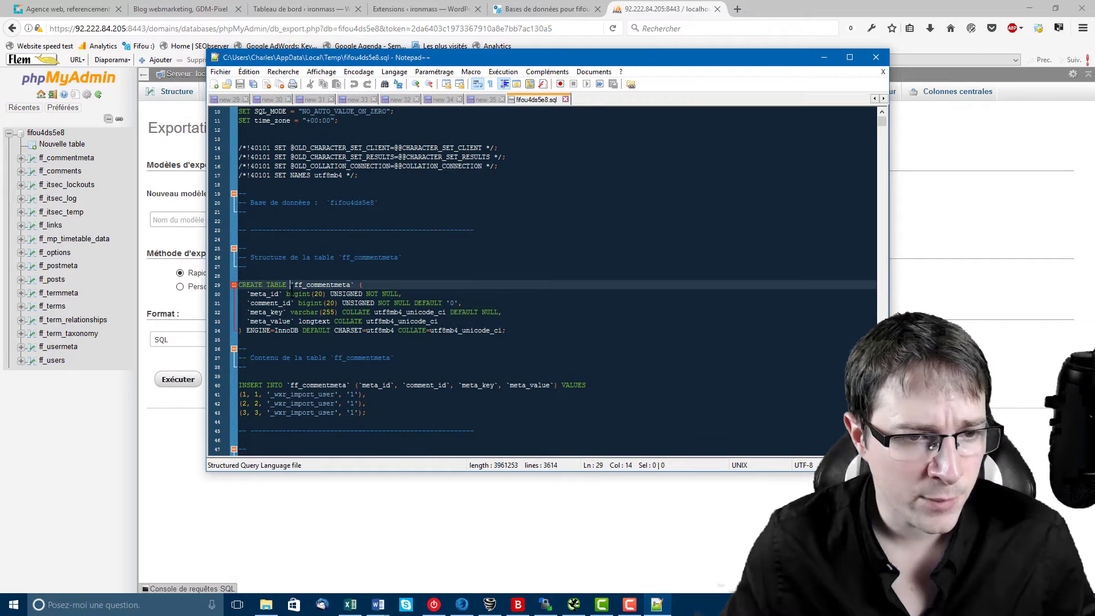
scroll(301, 281, "down", 3)
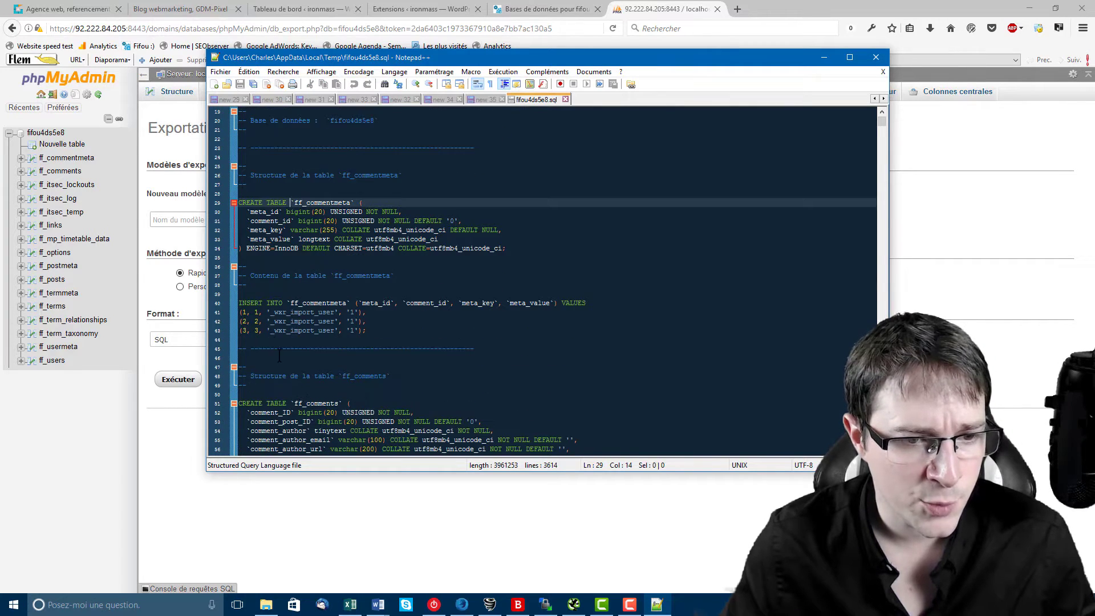
scroll(278, 352, "down", 2)
scroll(280, 356, "up", 8)
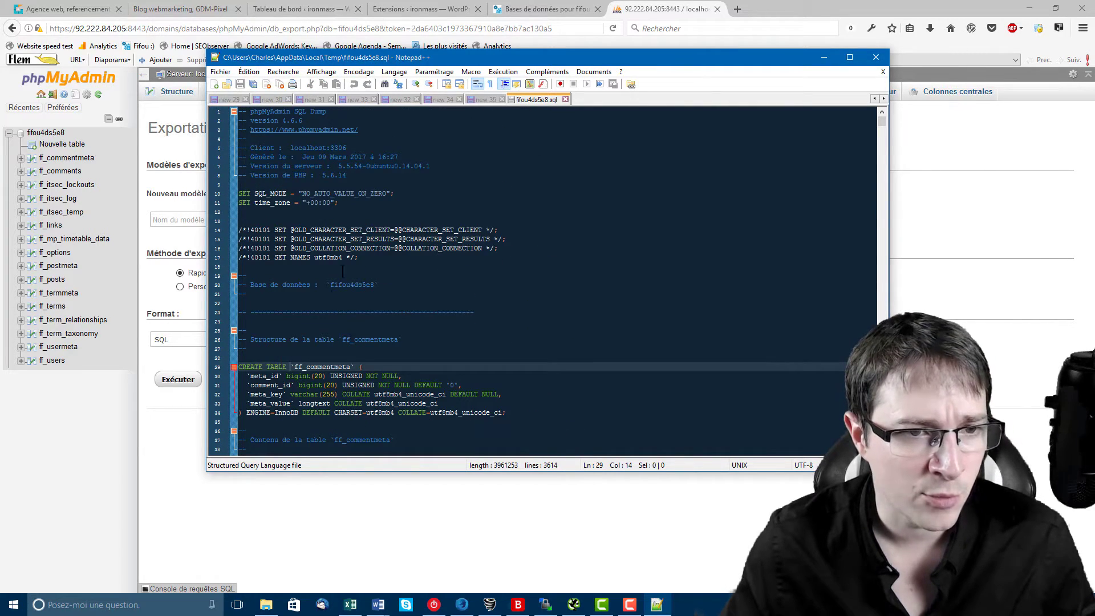
left_click(467, 166)
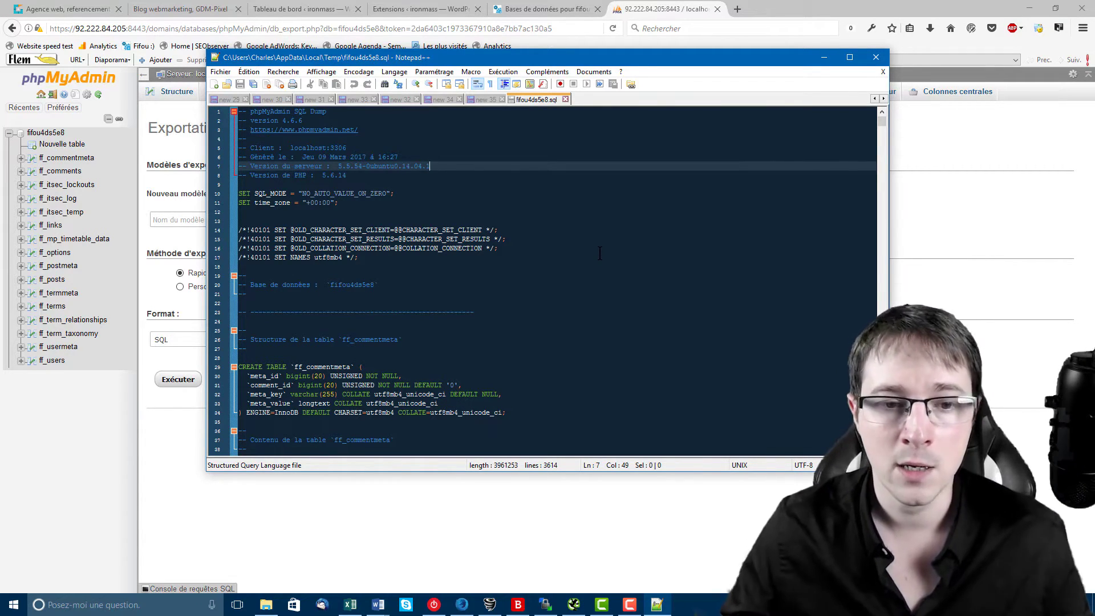
left_click(830, 64)
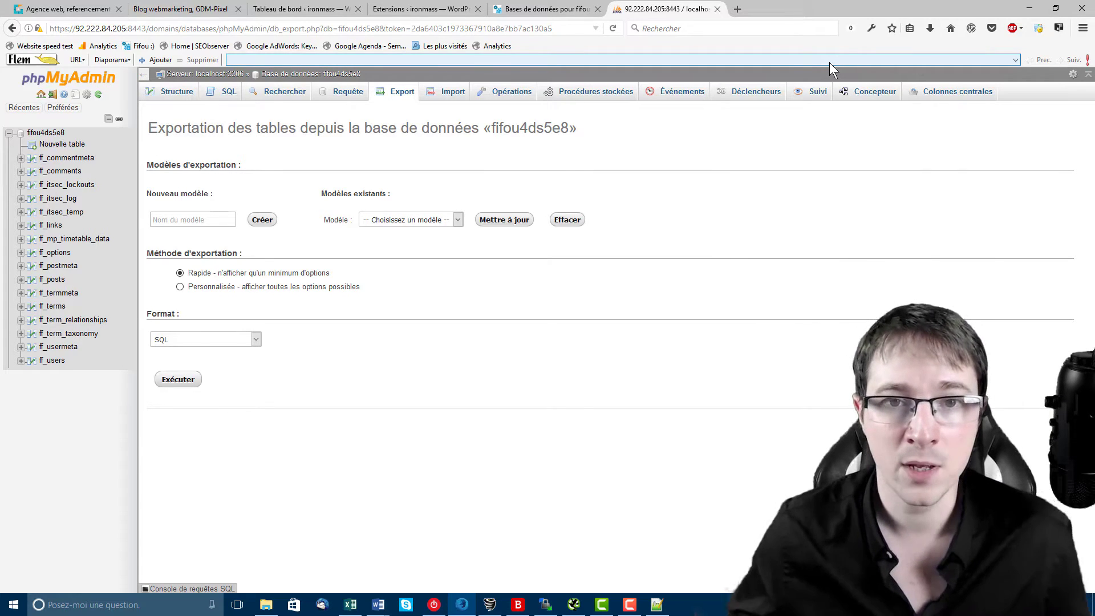
Step: Open the iThemes Security settings in a new tab from the WordPress admin and display the Sauvegarde de la base de données configuration
left_click(400, 11)
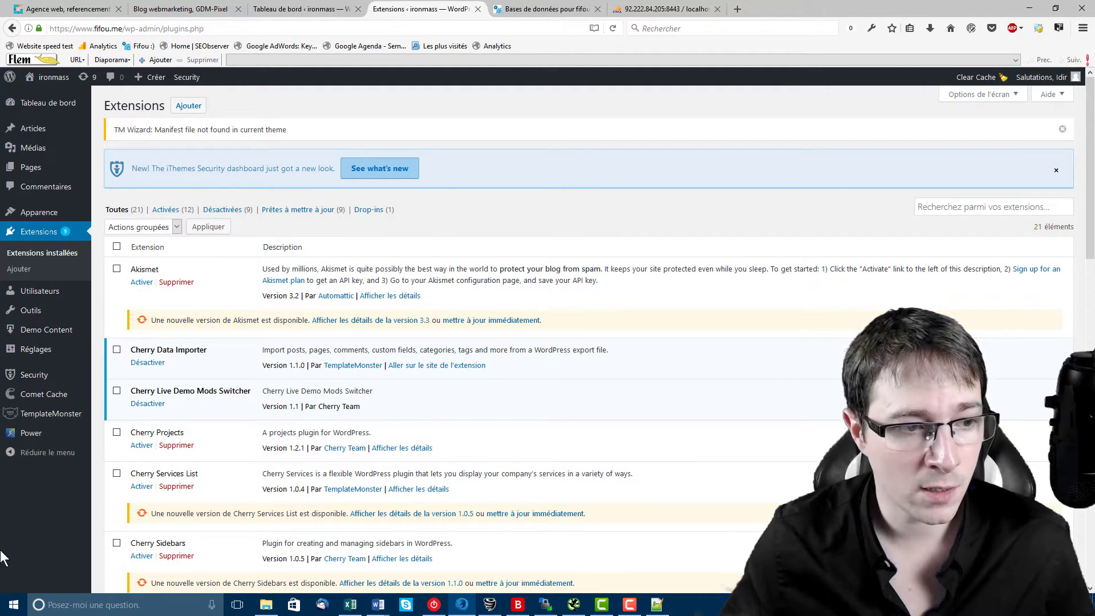
right_click(31, 376)
left_click(58, 384)
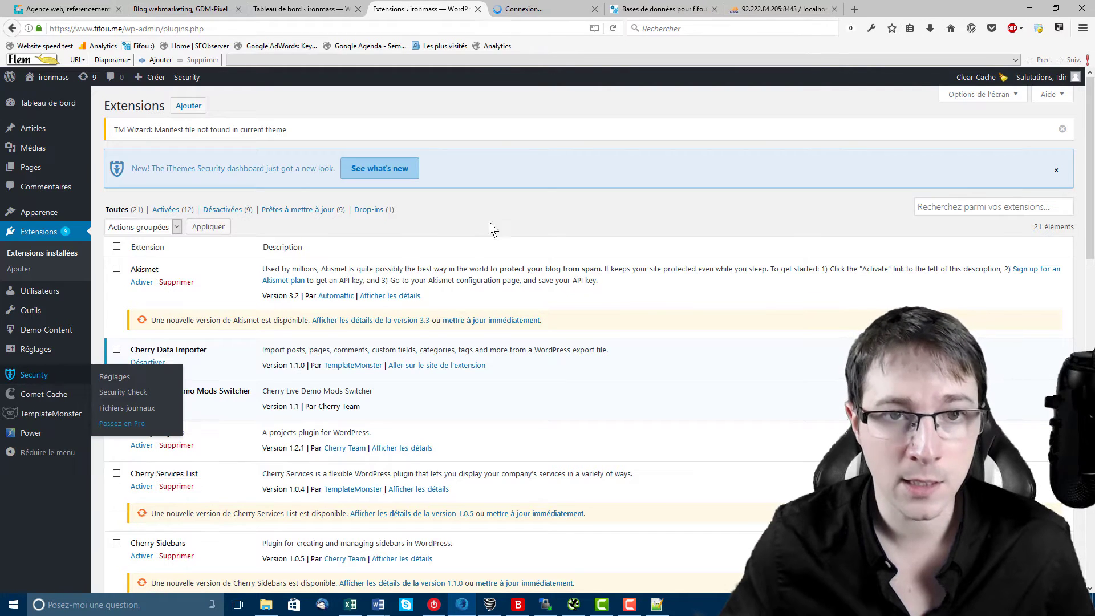
left_click(534, 8)
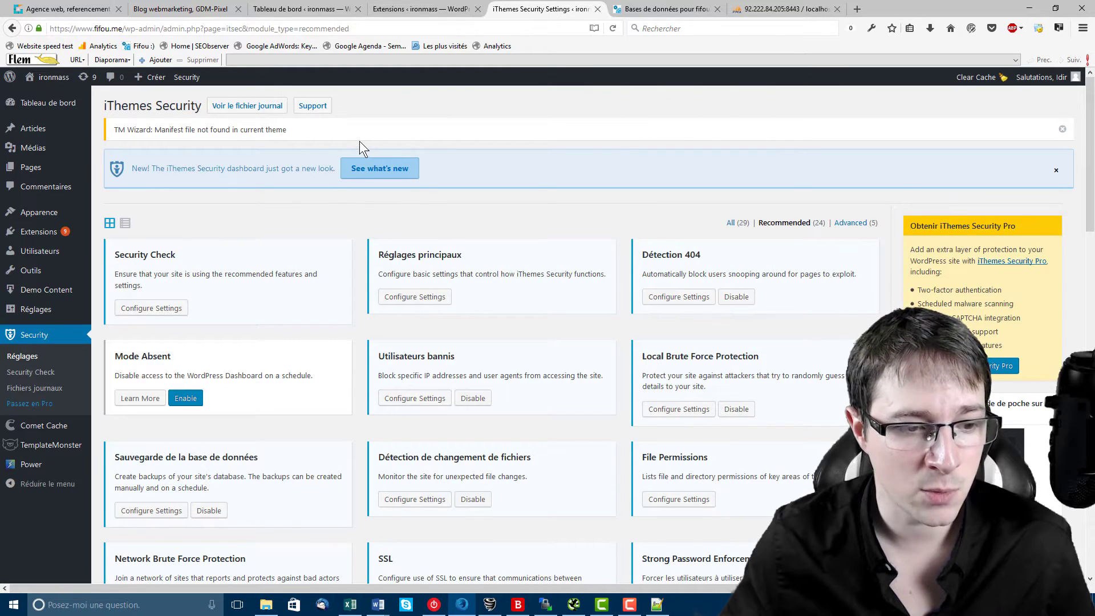
scroll(359, 143, "down", 4)
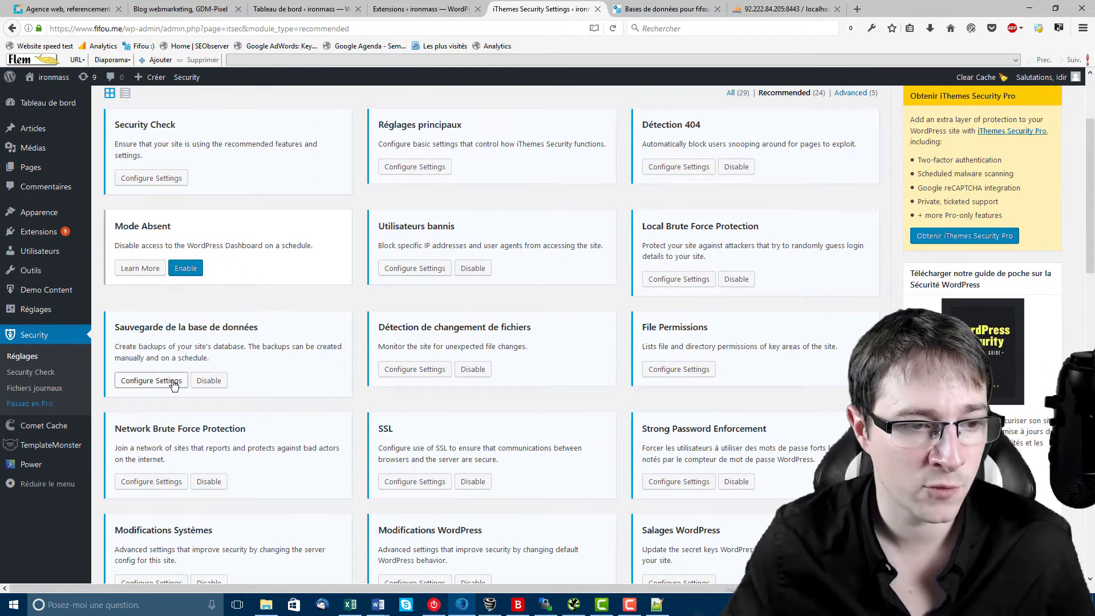
left_click(160, 382)
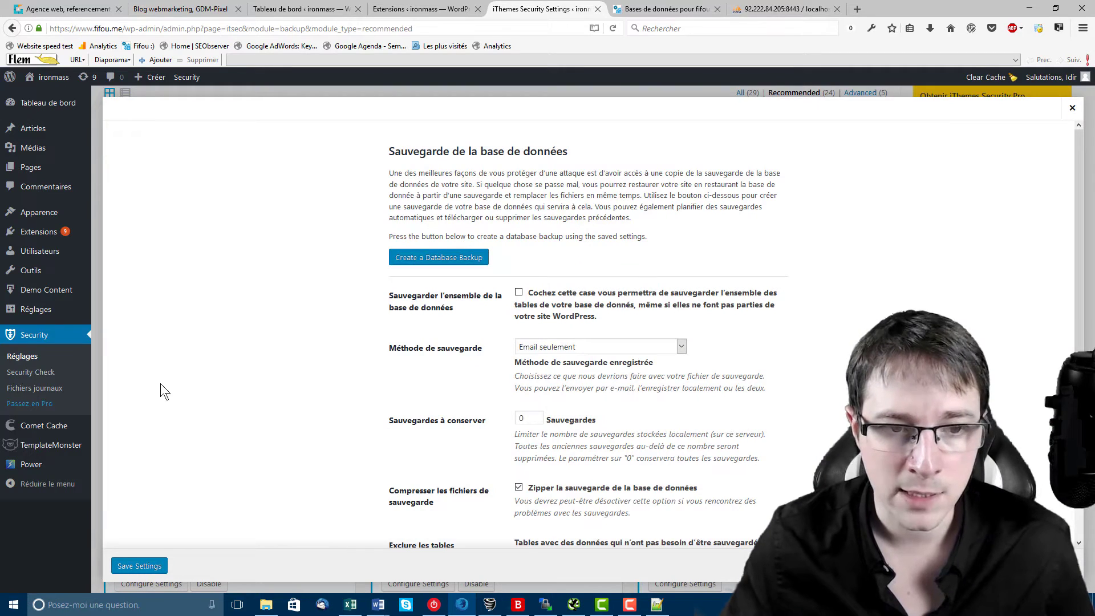
Step: Set the backup method to "Enregistrer localement et envoyer par e-mail" and enable saving the entire database
left_click(579, 348)
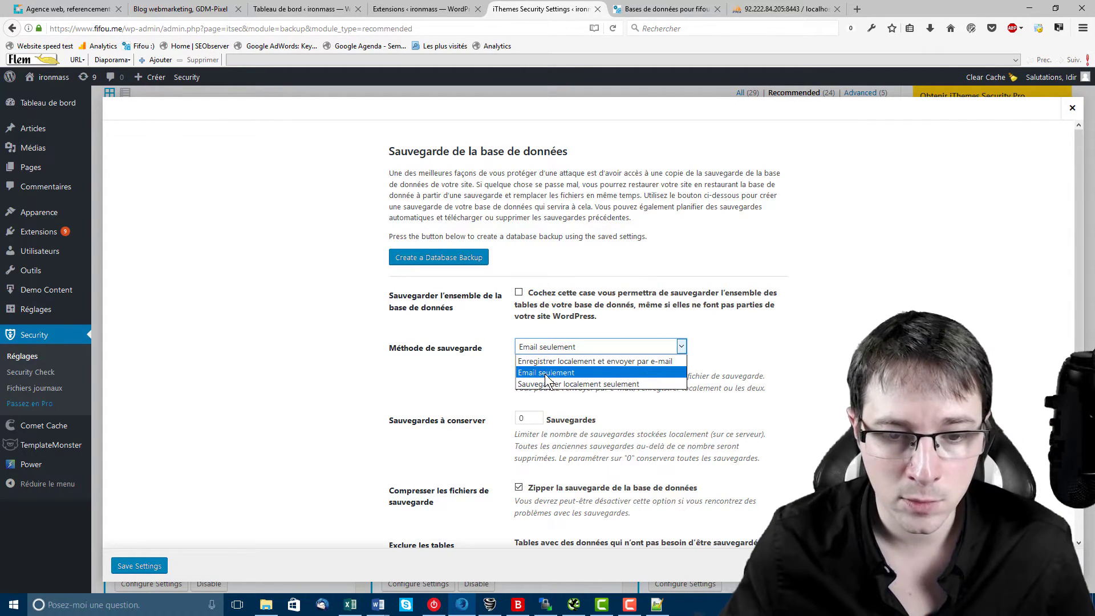
left_click(600, 361)
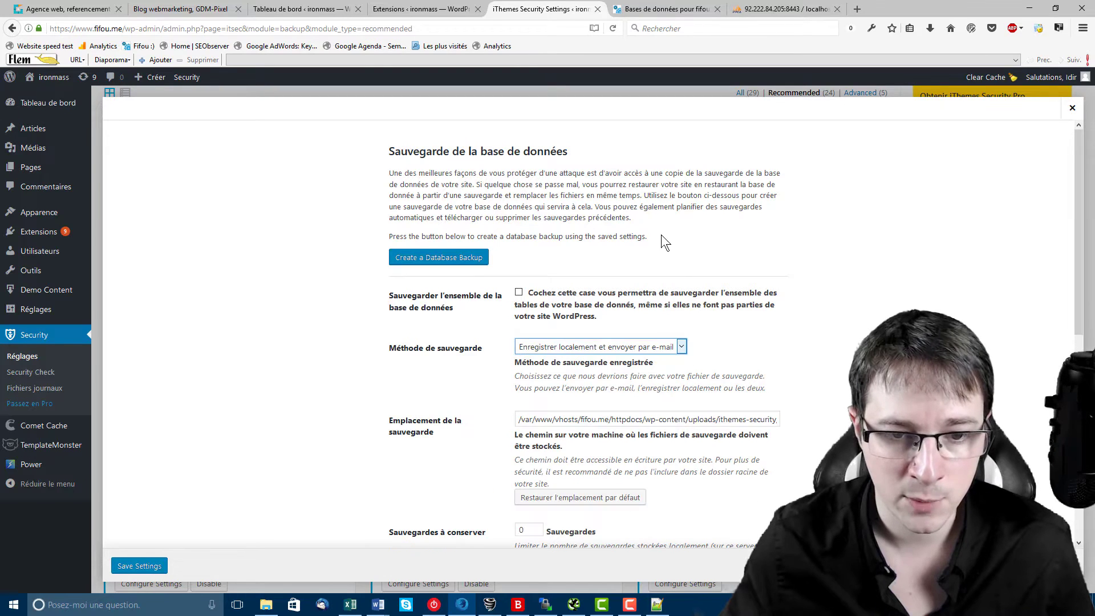
left_click(519, 292)
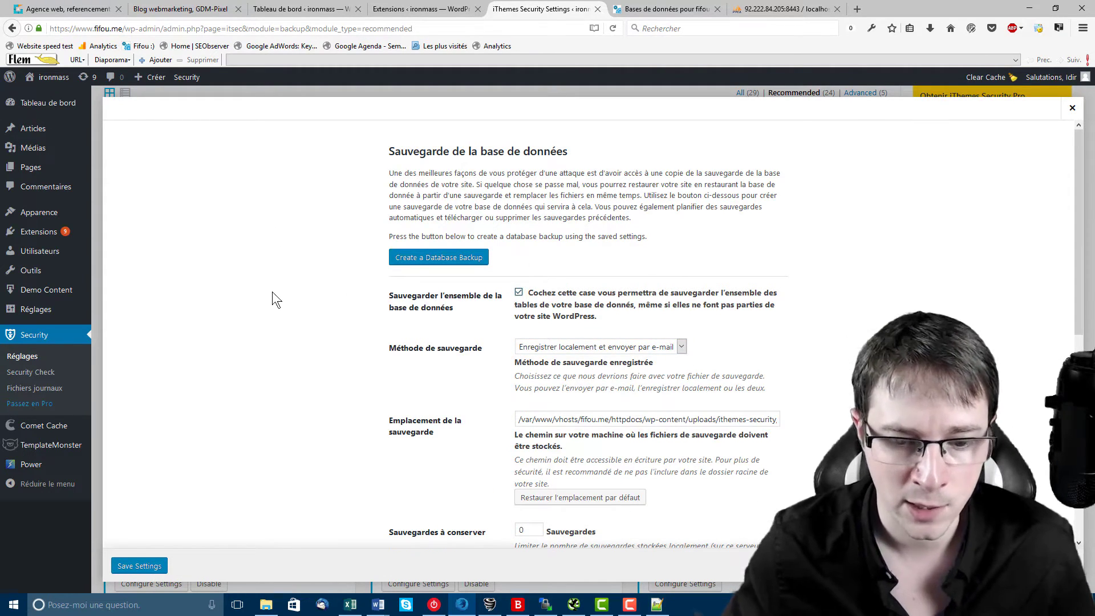
Step: Create a database backup with the plugin and read the message about where it was delivered
left_click(426, 258)
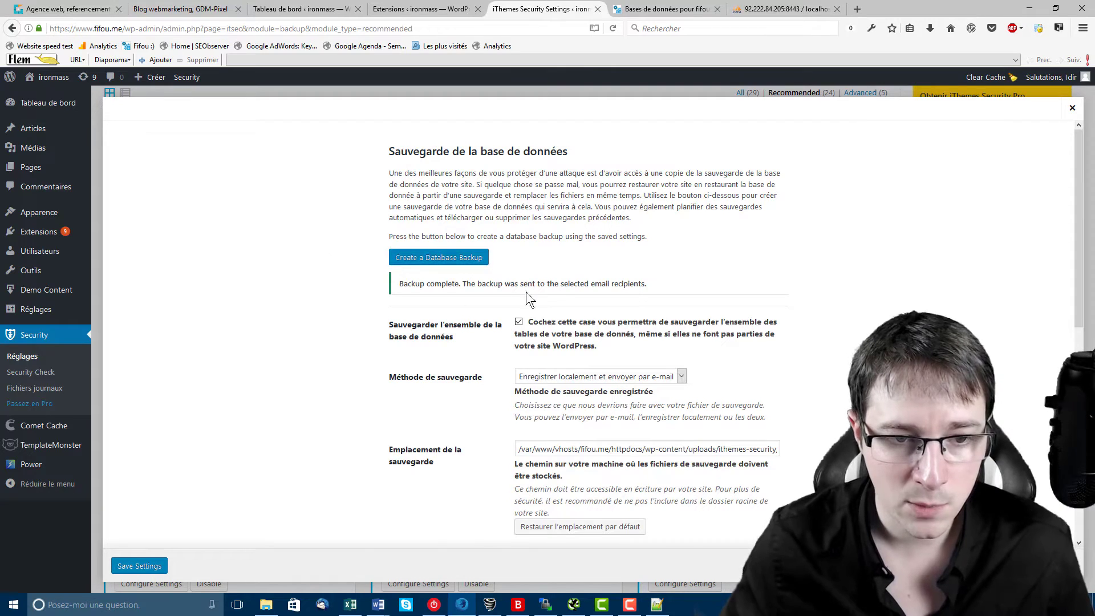
left_click_drag(399, 284, 690, 282)
left_click(594, 282)
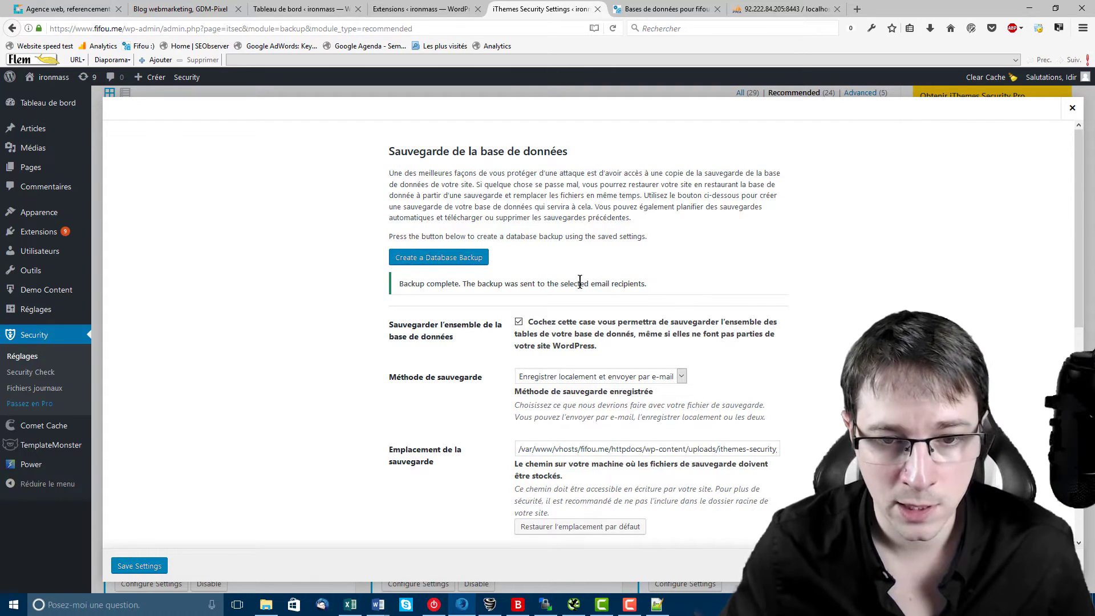
left_click_drag(540, 283, 653, 283)
left_click(641, 283)
left_click_drag(563, 284, 617, 284)
left_click(618, 284)
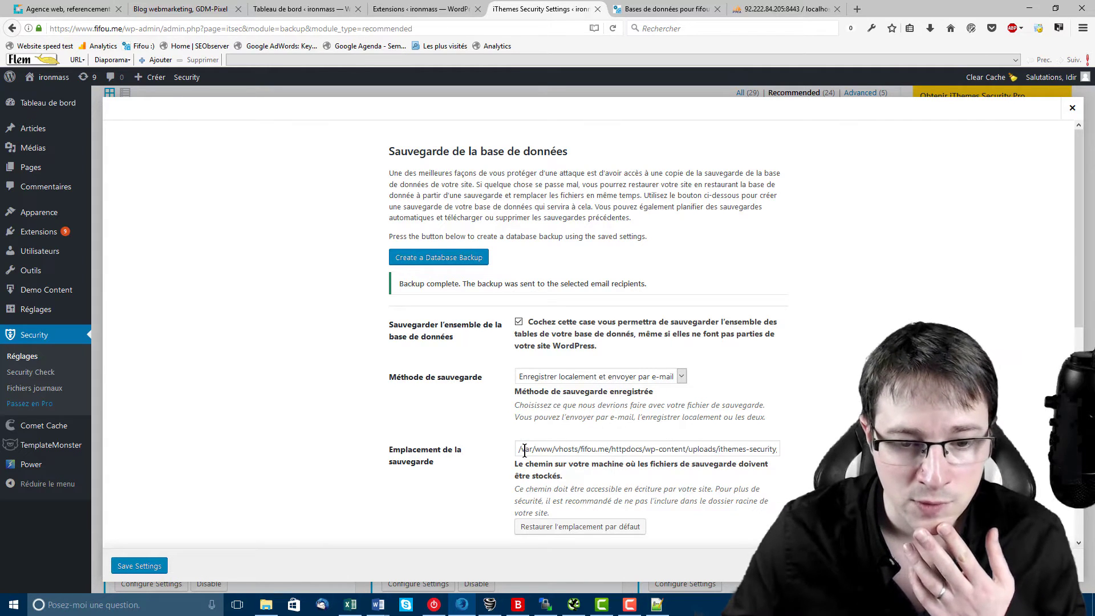
Step: Check the backup location path, save the backup settings, and create another database backup with them
left_click_drag(683, 449, 791, 453)
left_click(765, 449)
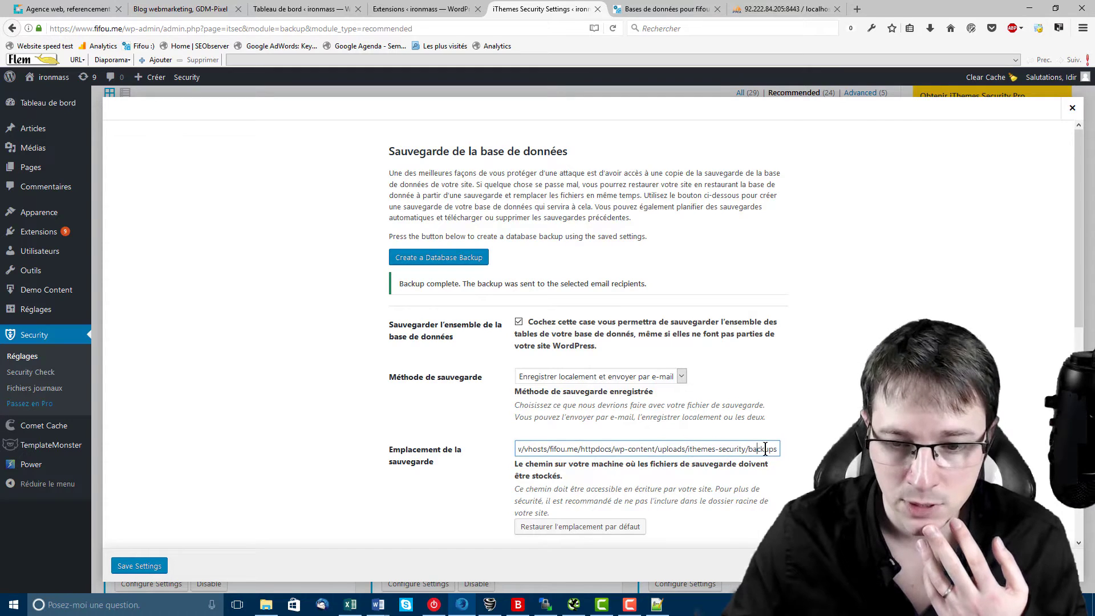
left_click(285, 447)
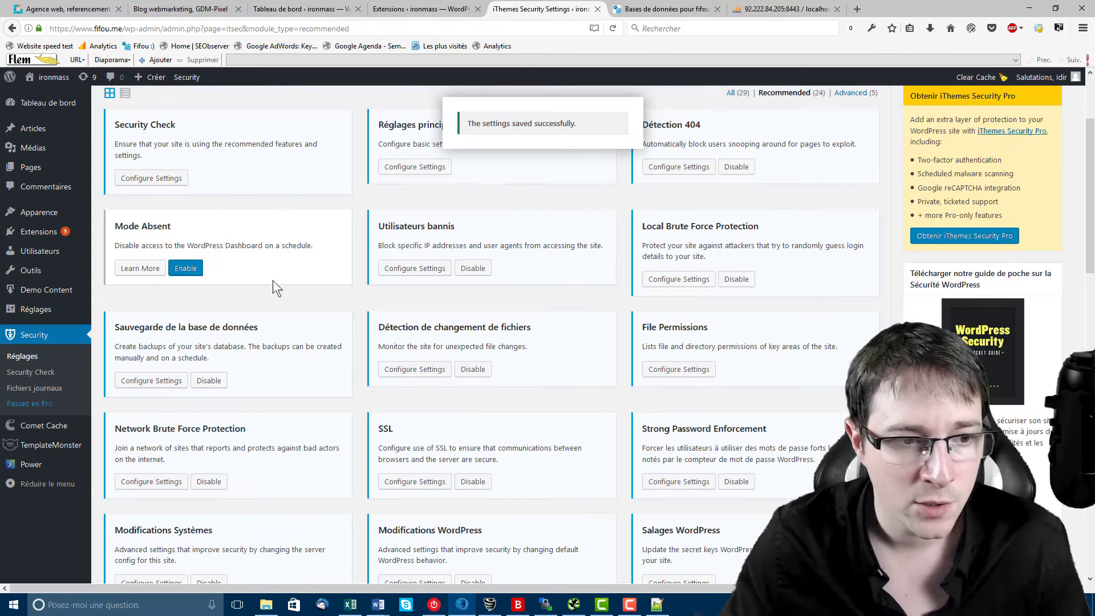
left_click(150, 381)
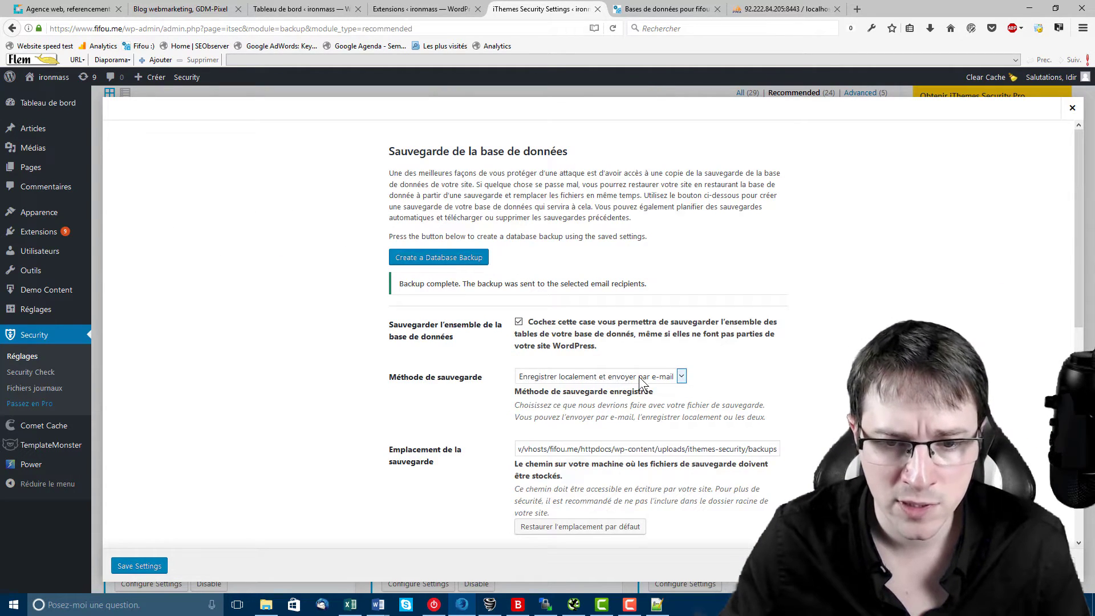
left_click(422, 264)
Step: Switch to WinSCP and open the server's wp-content/uploads/ithemes-security/backups folder
left_click(545, 605)
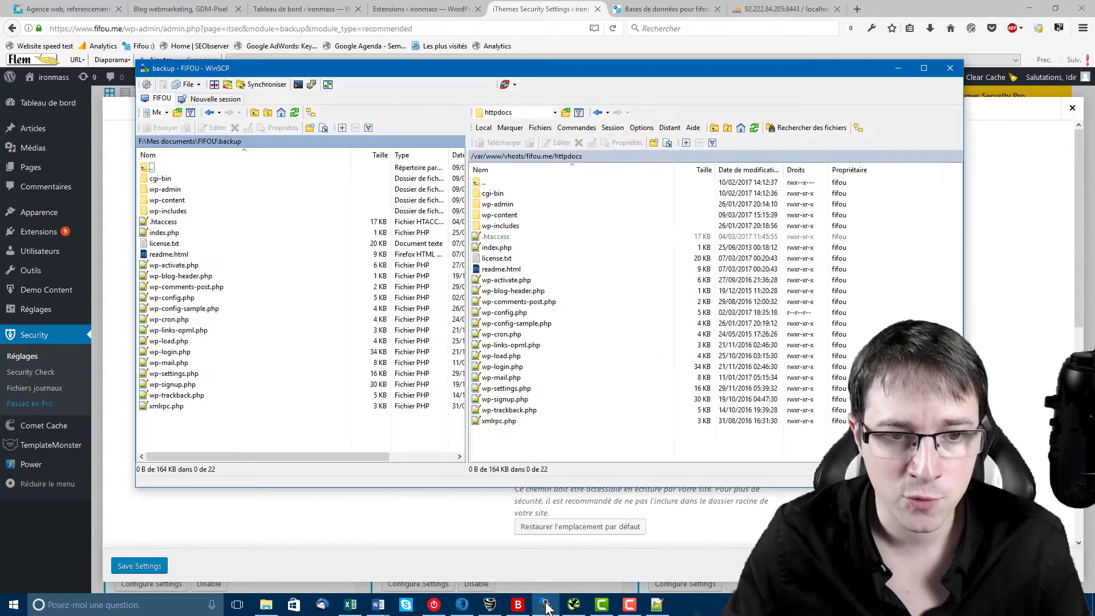
double_click(496, 215)
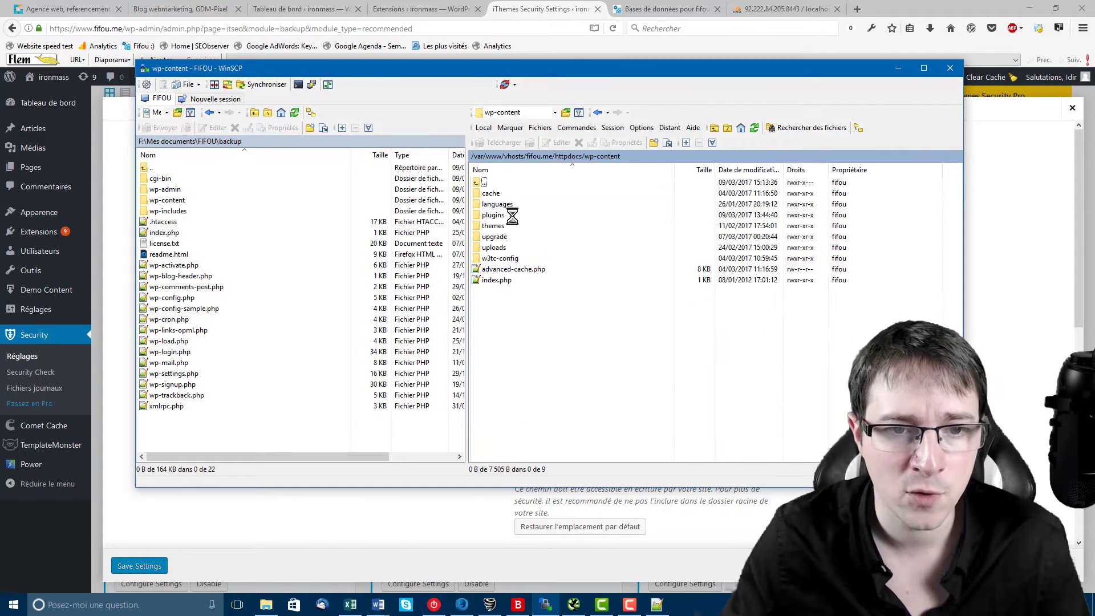
double_click(495, 246)
left_click(495, 227)
double_click(495, 227)
double_click(487, 194)
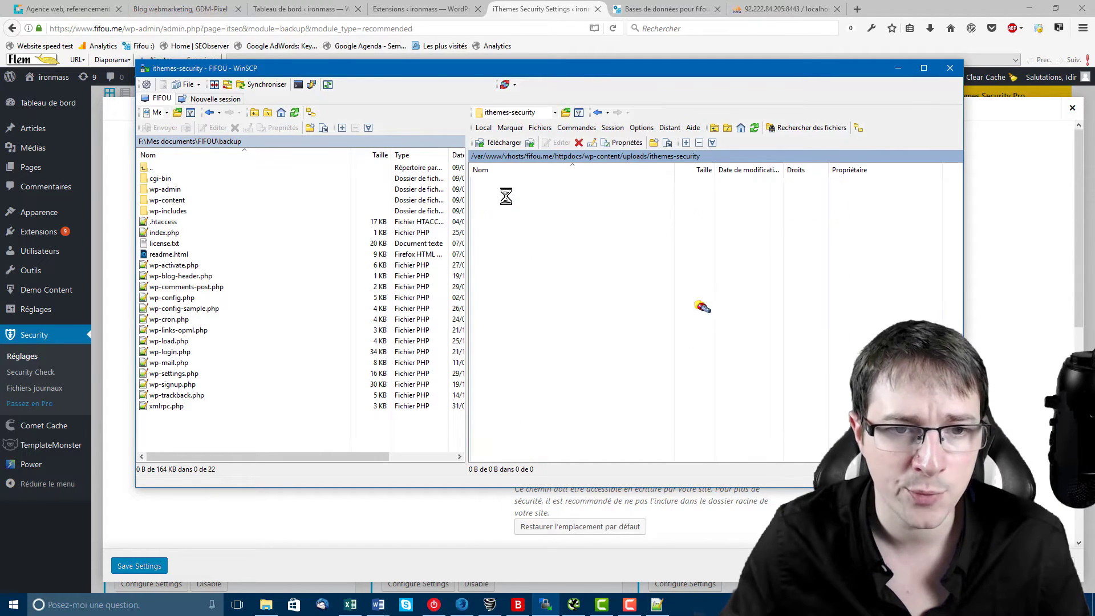
Step: Look into the backup-ironmass zip archive, close it, and download it to the local FIFOU backup folder
double_click(609, 193)
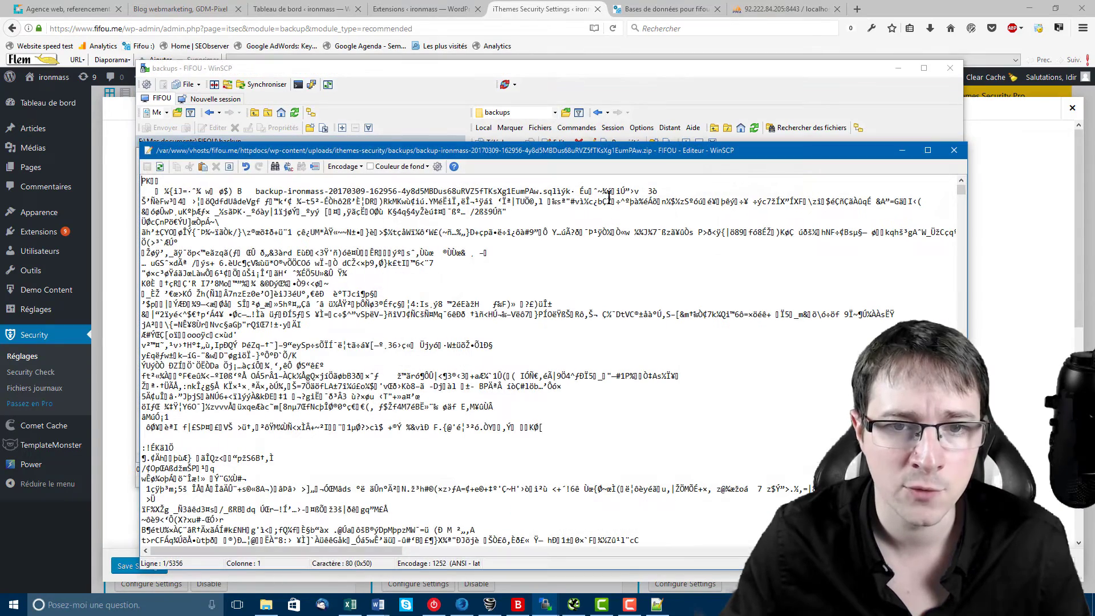
left_click(954, 150)
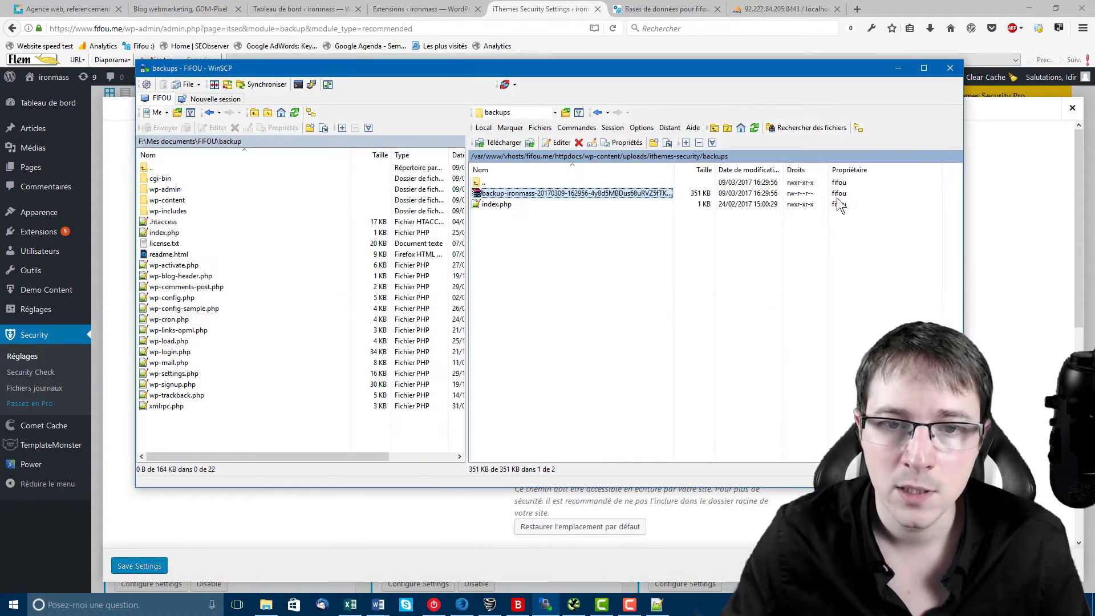
left_click_drag(496, 193, 187, 436)
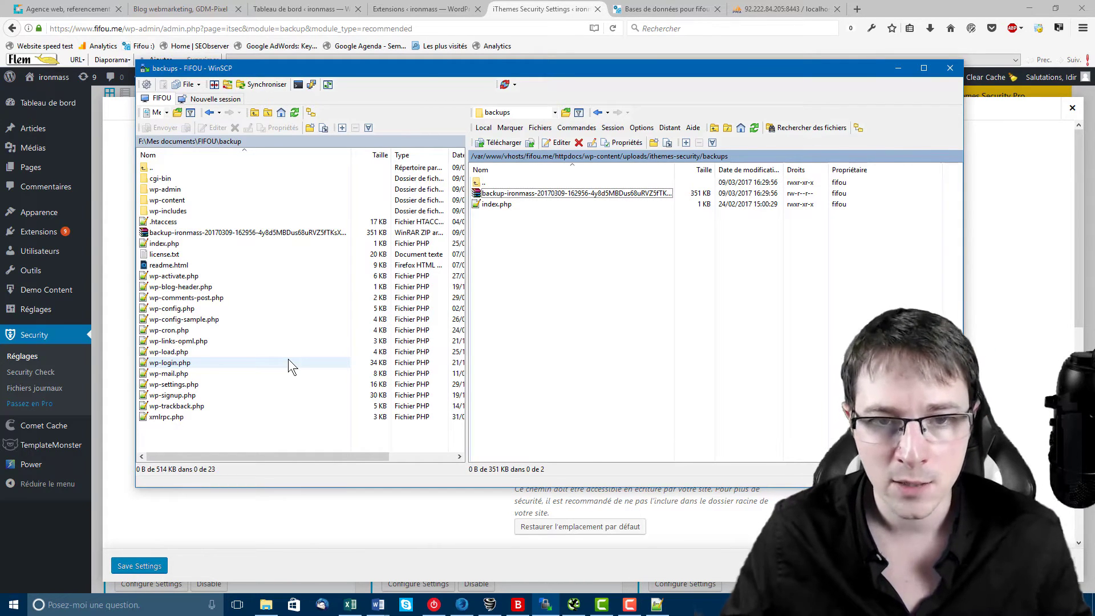
Step: Return to the browser, close the database backup settings, and search the installed extensions for "backup"
left_click(552, 10)
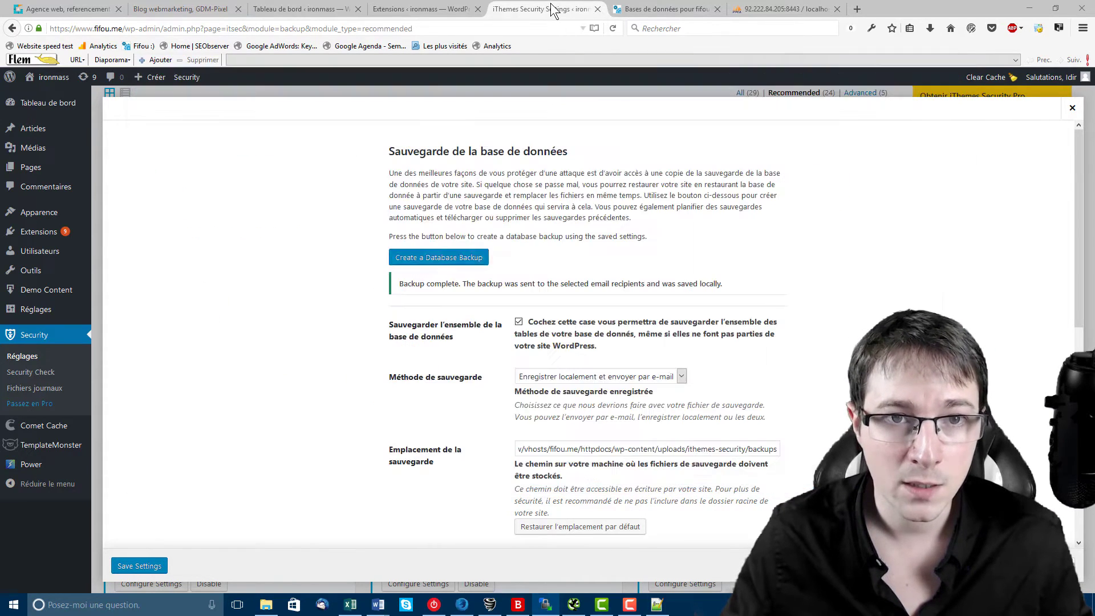
left_click(1072, 108)
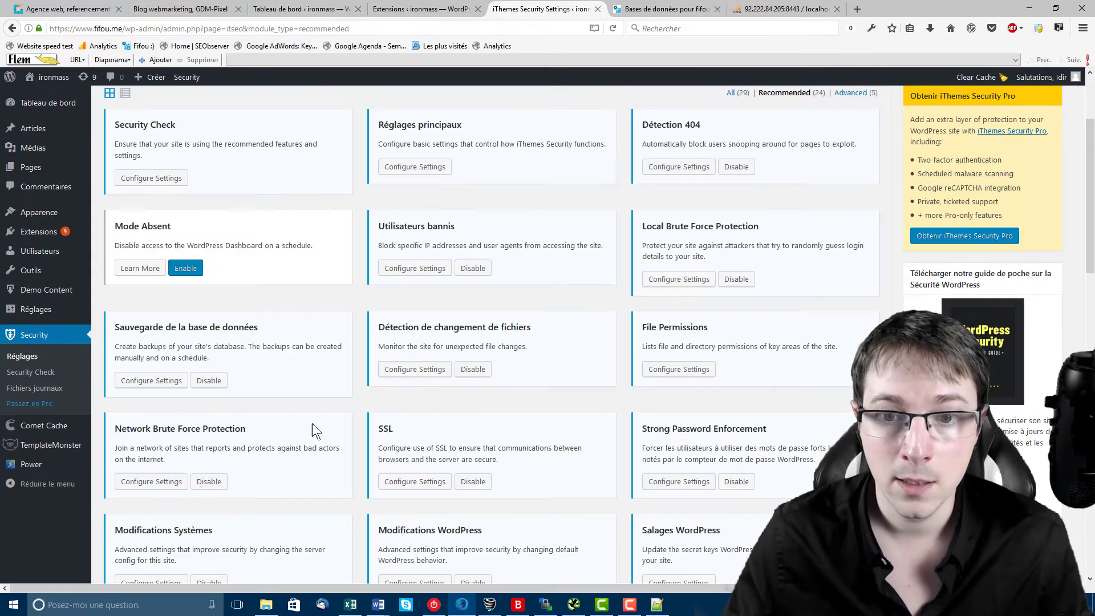
left_click(427, 10)
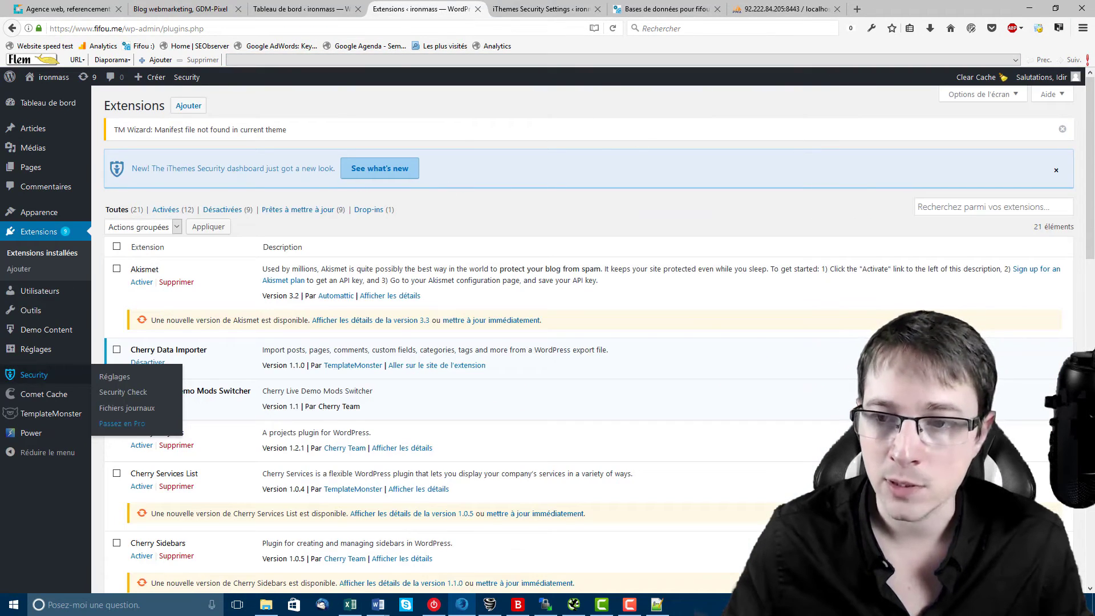
left_click(947, 207)
type("backup")
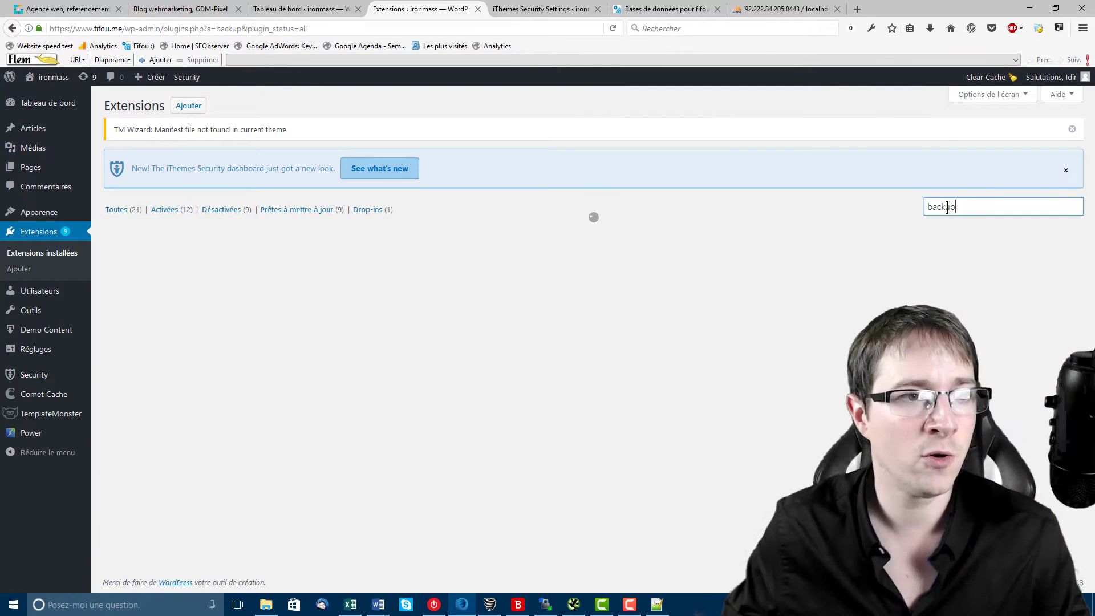
Step: Search the extensions available for installation for "backup" and look through the backup plugins offered
left_click(181, 107)
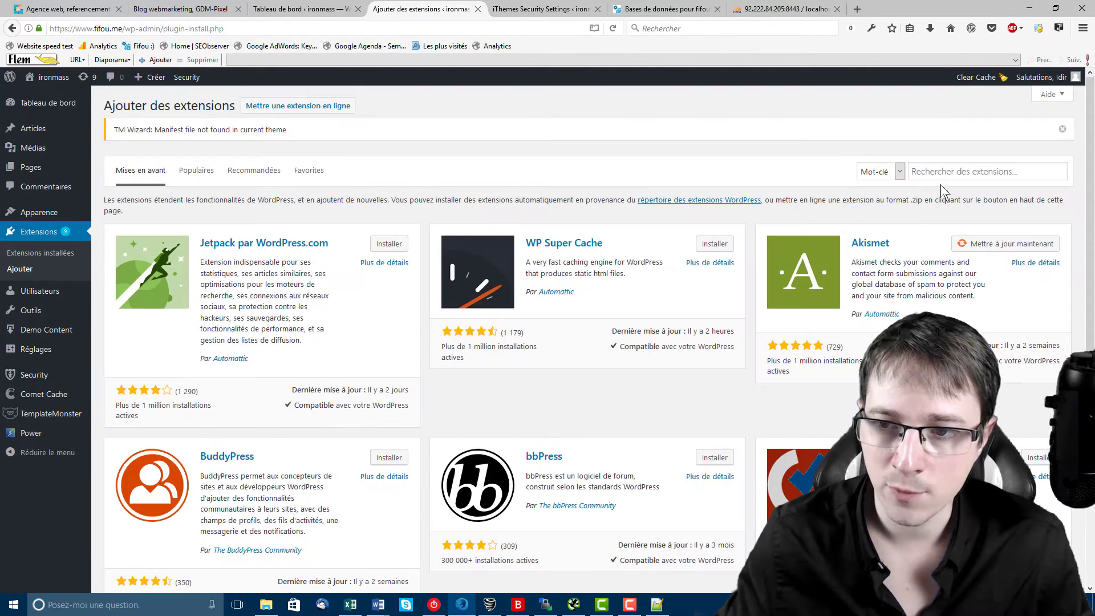
left_click(944, 172)
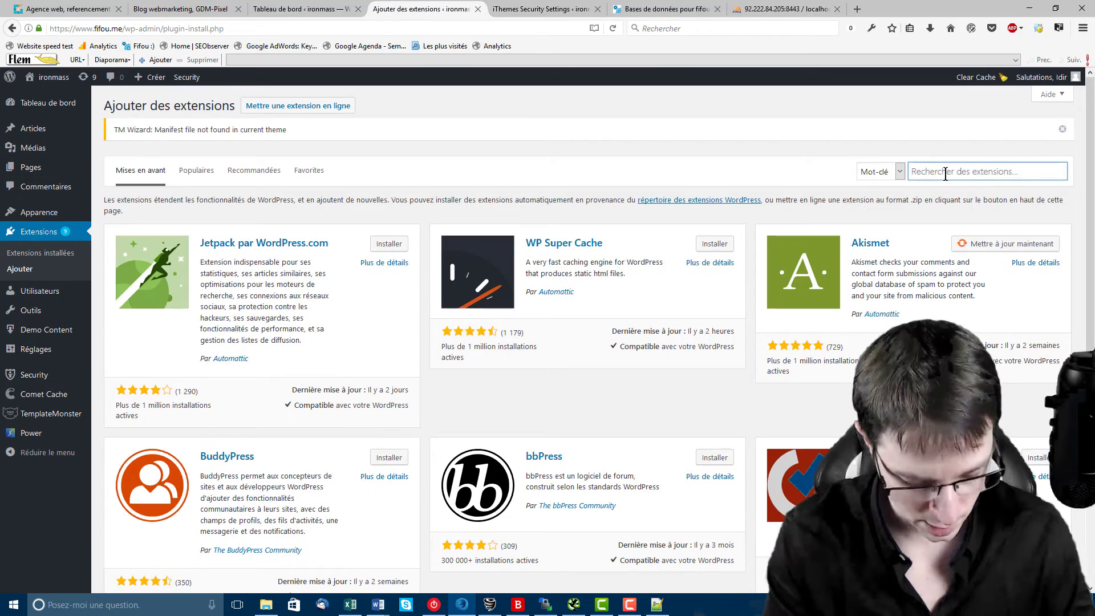
type("backup")
key("Return")
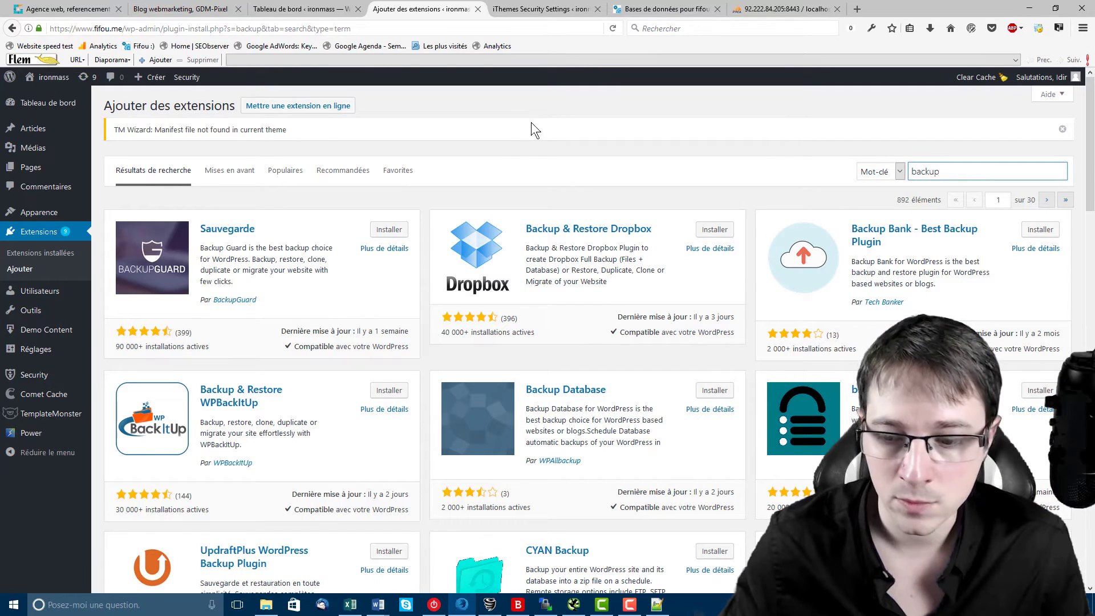
scroll(488, 153, "down", 2)
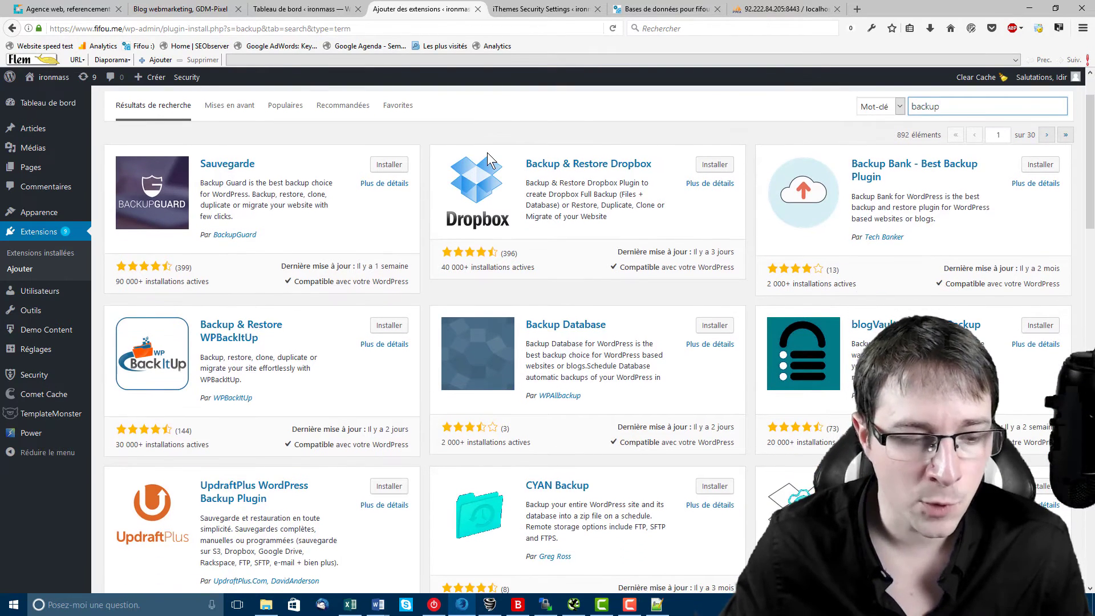
scroll(487, 153, "down", 4)
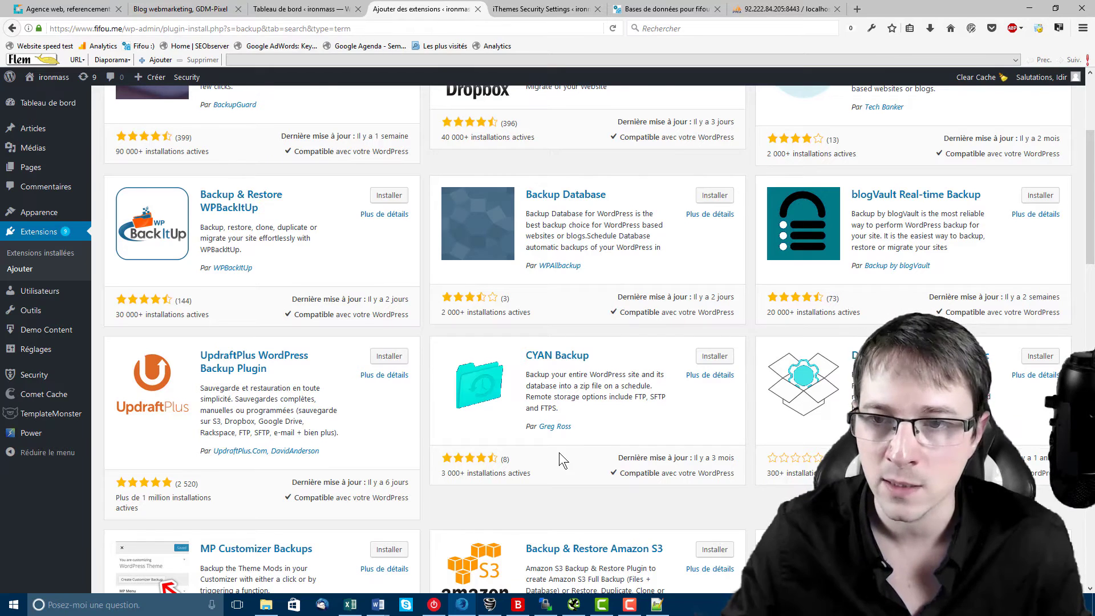
scroll(238, 403, "up", 3)
Step: Search the available extensions for "WP migrate" and install and activate WP Migrate DB
double_click(935, 171)
type("Wp mi")
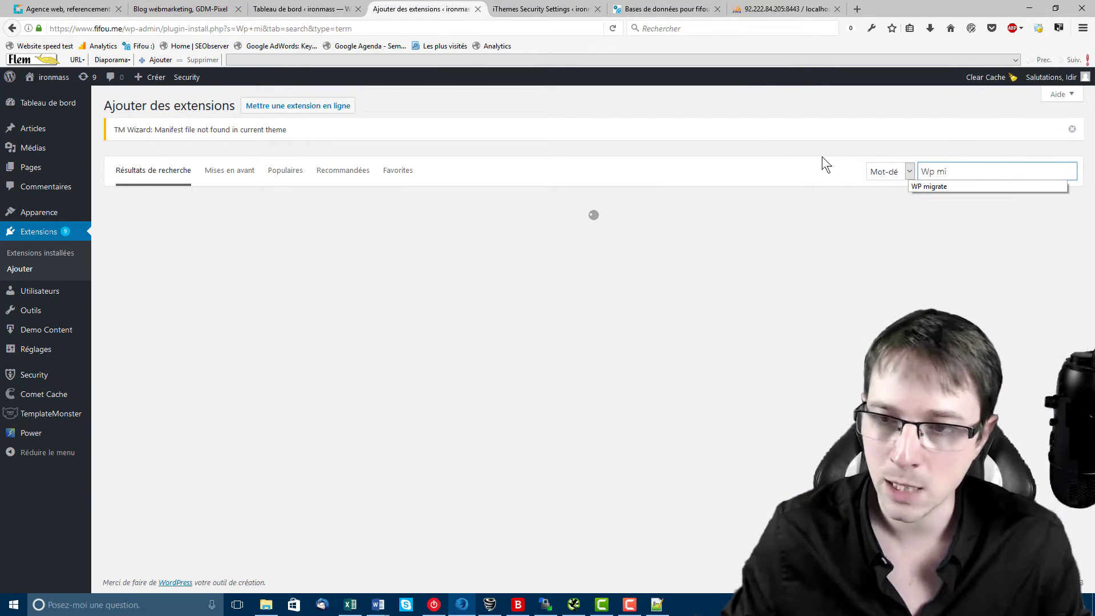
left_click(935, 187)
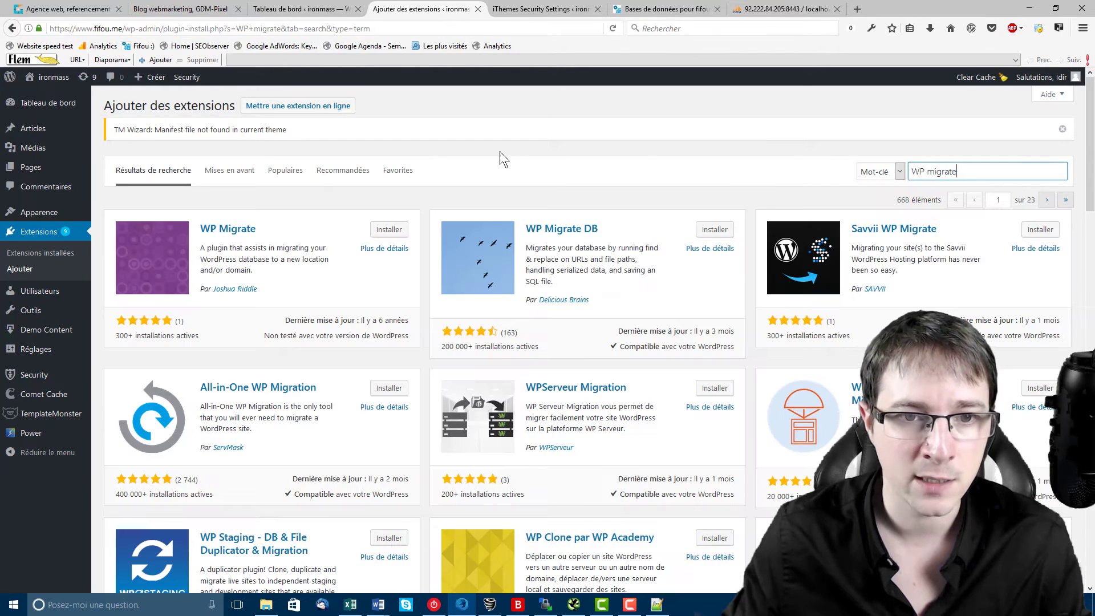
left_click(498, 151)
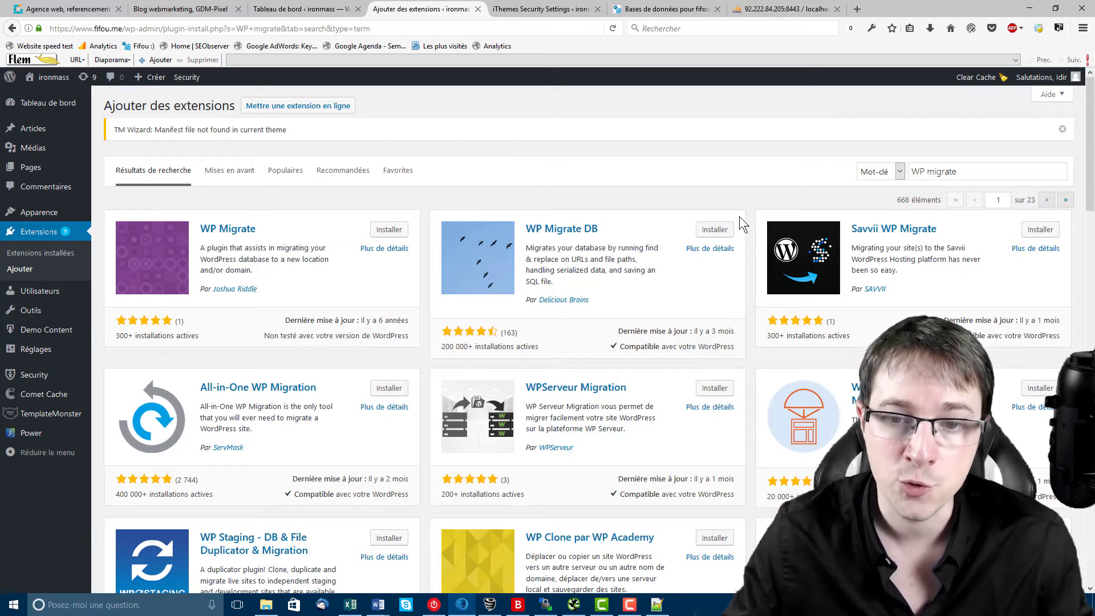
left_click(714, 229)
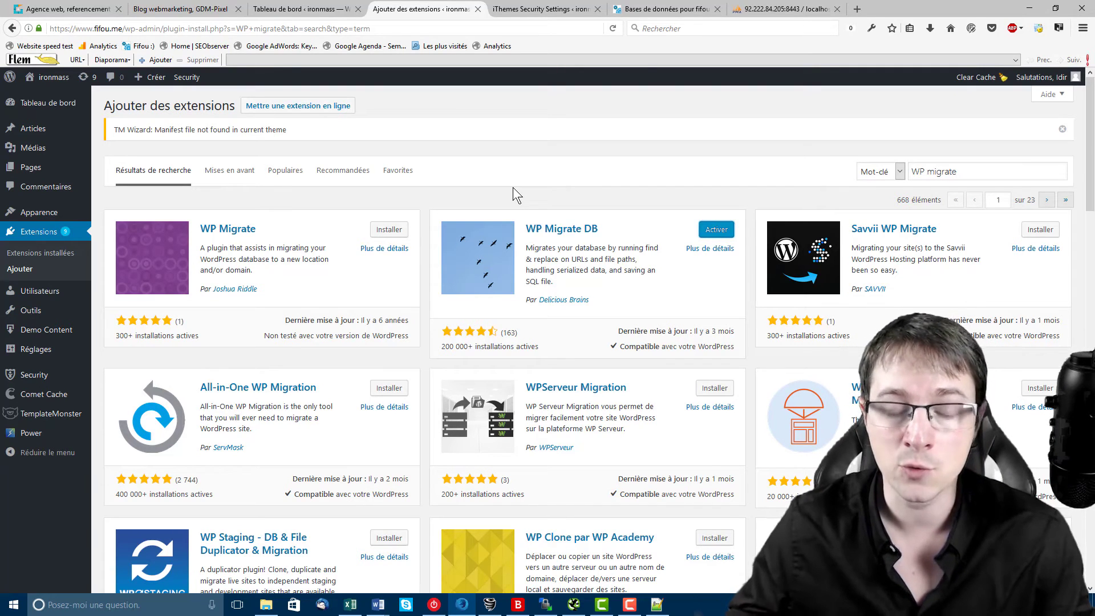
left_click(715, 238)
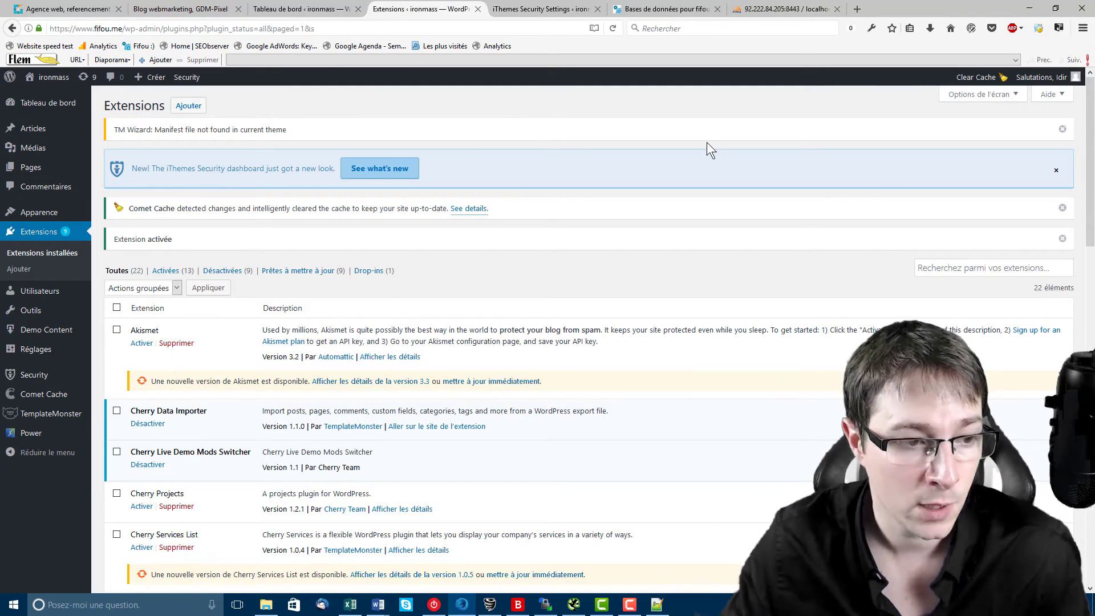
Step: Find WP Migrate DB in the installed extensions list and open its settings
scroll(687, 156, "down", 8)
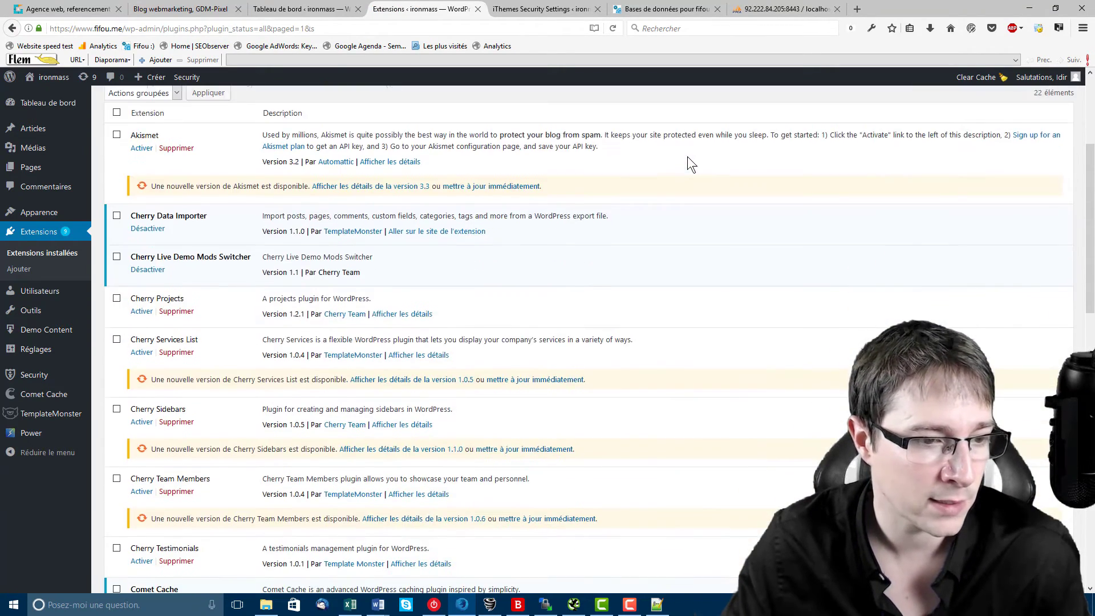
scroll(682, 162, "down", 3)
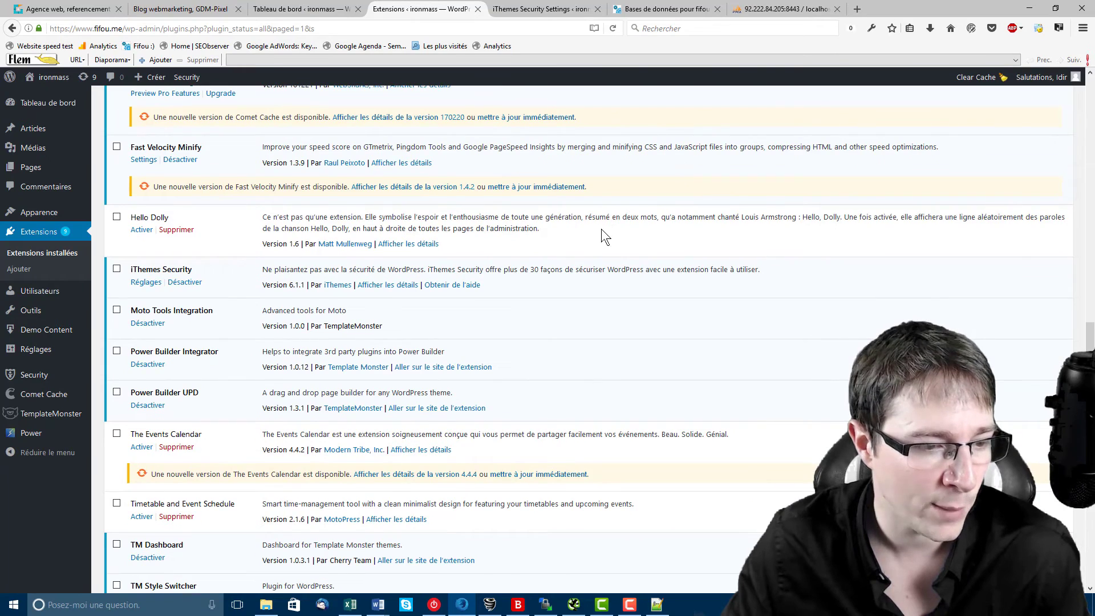
scroll(601, 228, "down", 3)
scroll(560, 269, "down", 2)
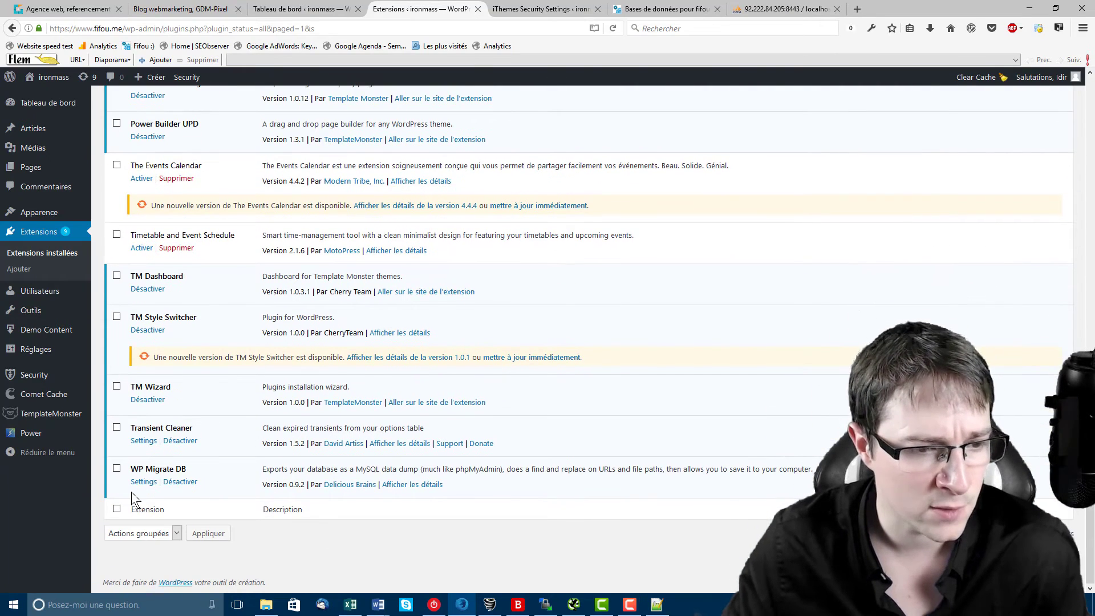
left_click(143, 482)
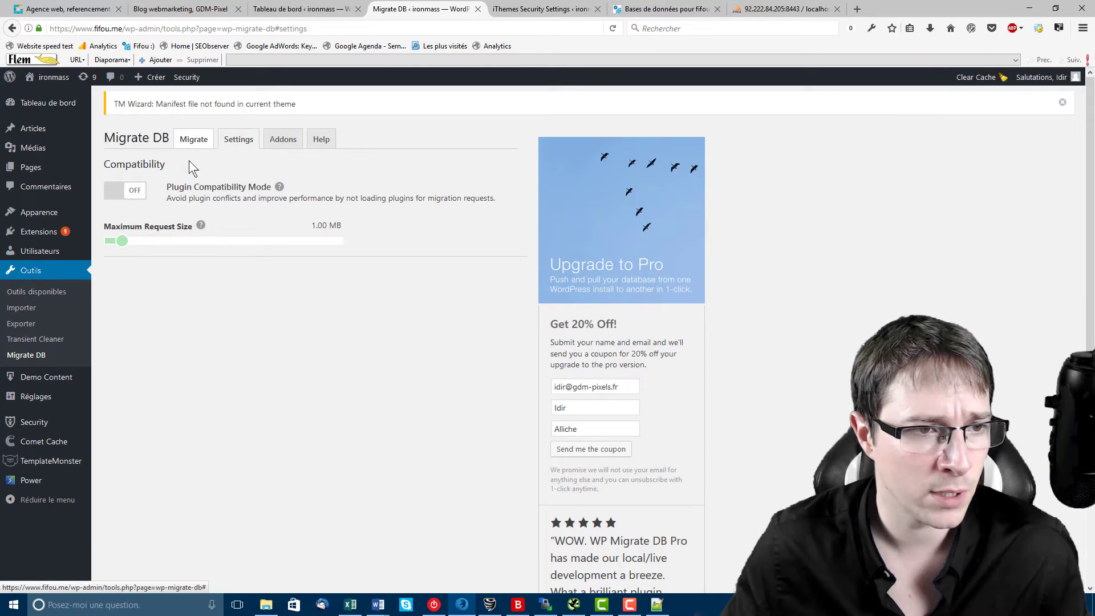
Step: Enable Plugin Compatibility Mode, accept installing the additional must-use plugin, and look through the list of plugins
left_click(112, 197)
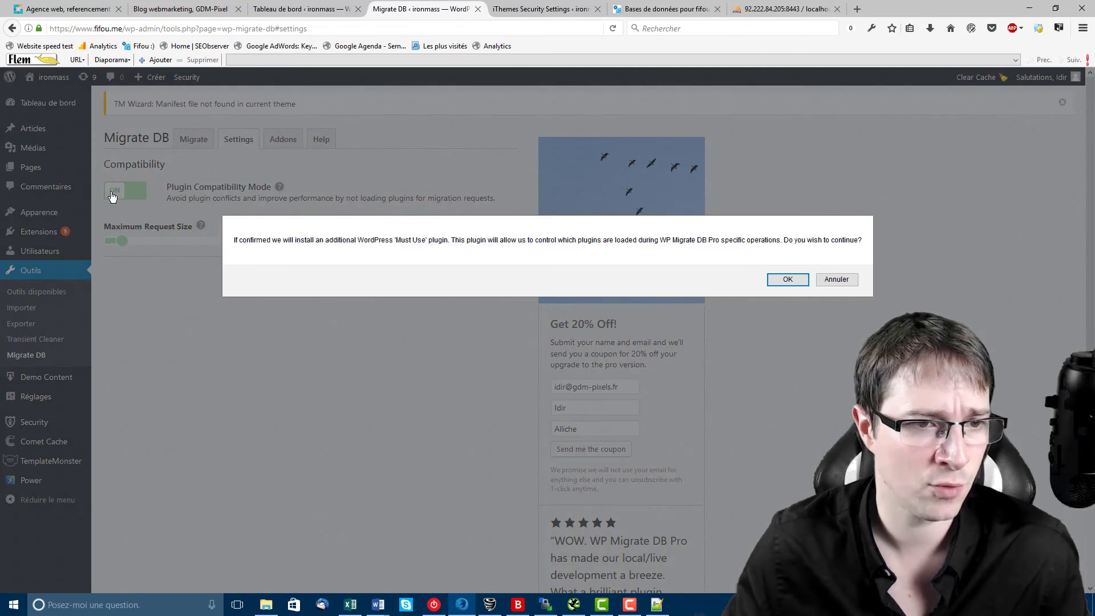
left_click(787, 279)
scroll(228, 262, "down", 3)
scroll(227, 261, "down", 1)
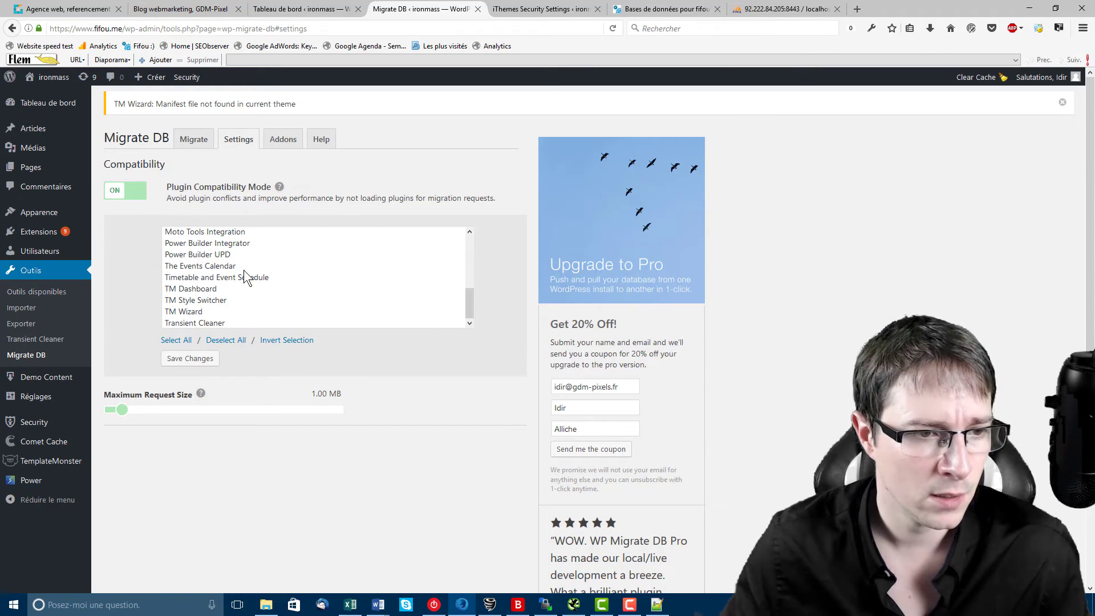
scroll(244, 275, "up", 5)
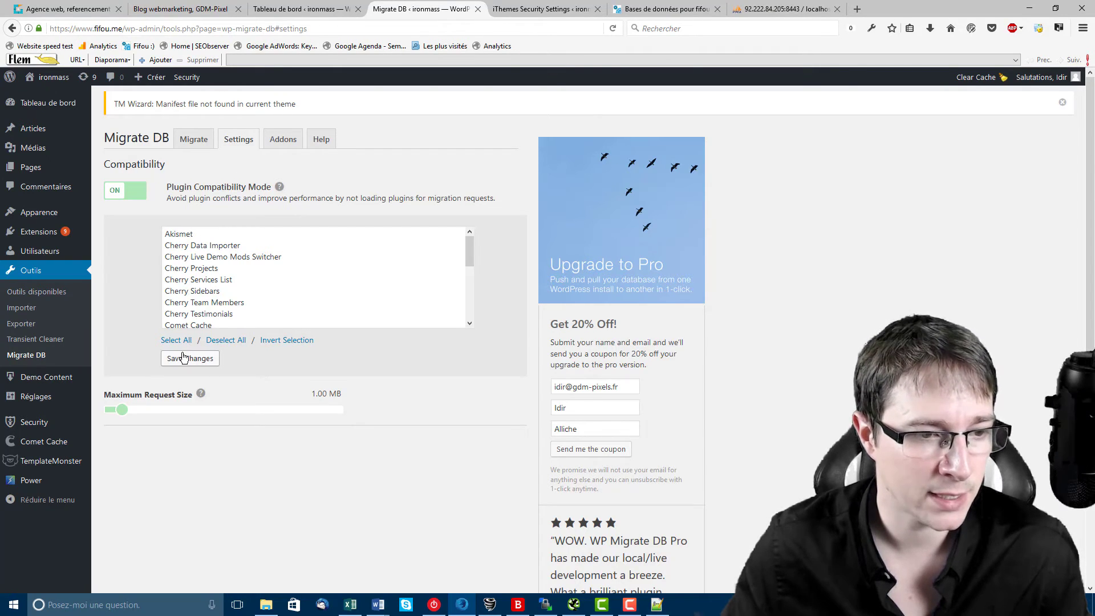
Step: Look over the Migrate DB export options and the available add-ons, and return to the export options
left_click(200, 140)
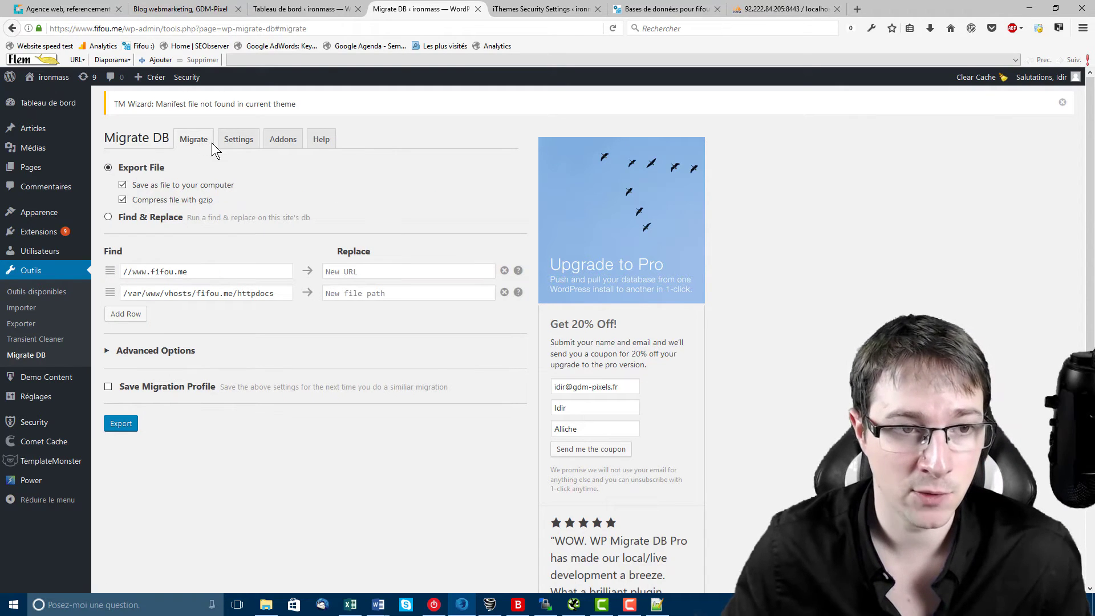
left_click(279, 148)
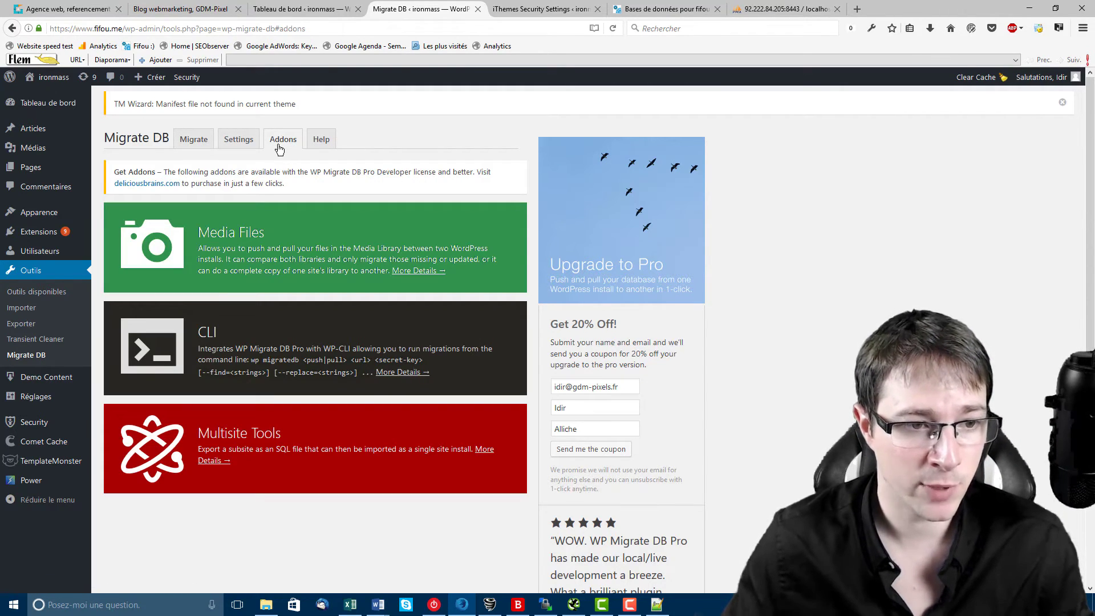
left_click(194, 140)
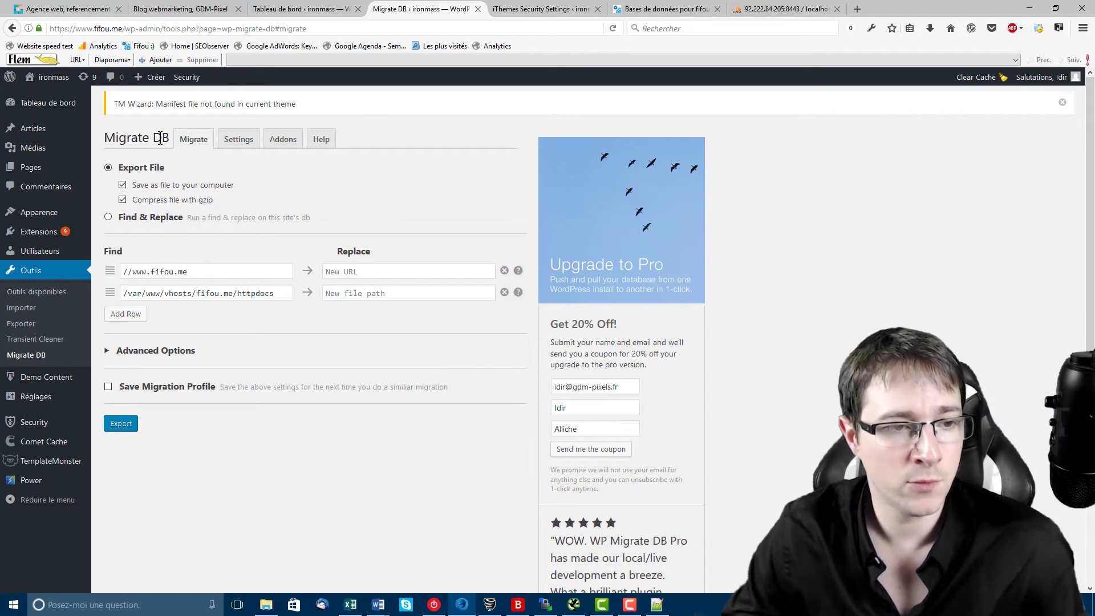
left_click_drag(194, 271, 100, 263)
key("ctrl+c")
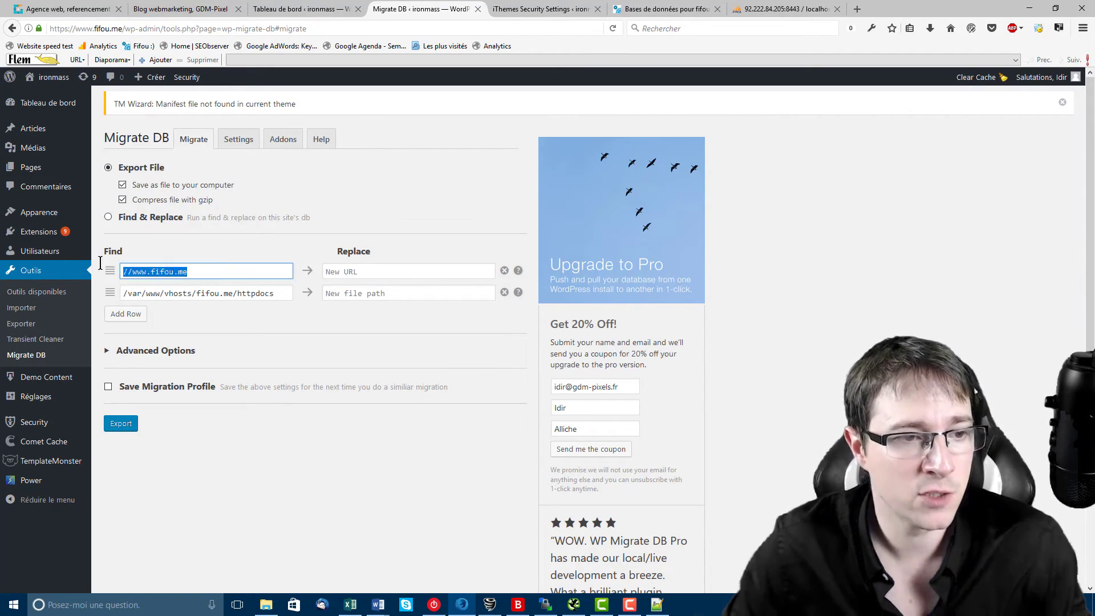
left_click(337, 272)
key("ctrl+v")
left_click_drag(281, 292, 114, 276)
key("ctrl+c")
left_click(420, 295)
key("ctrl+v")
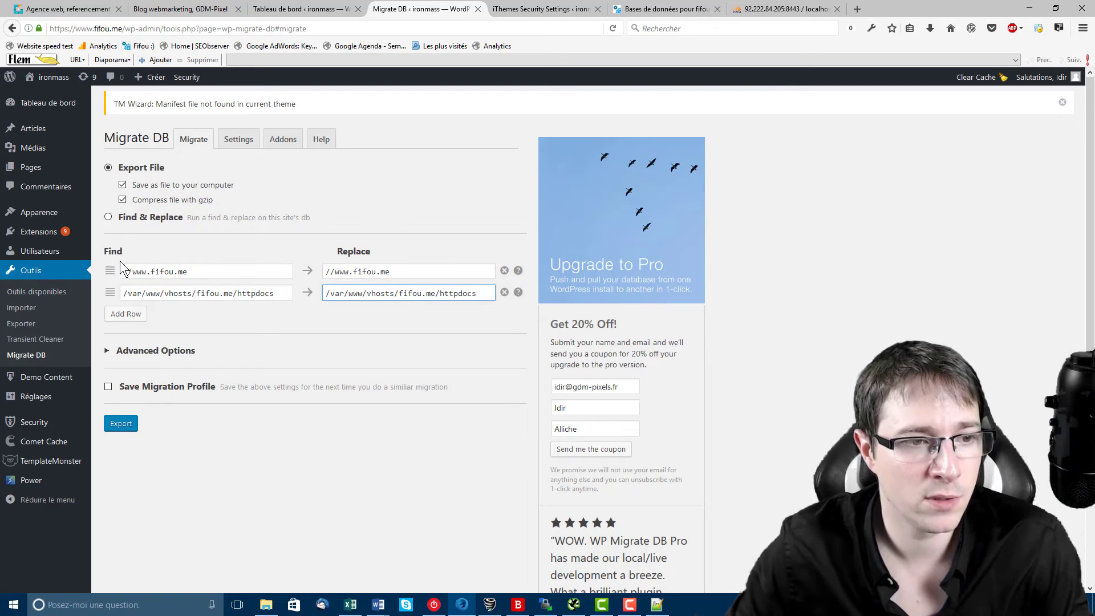
left_click_drag(198, 271, 112, 270)
left_click(196, 271)
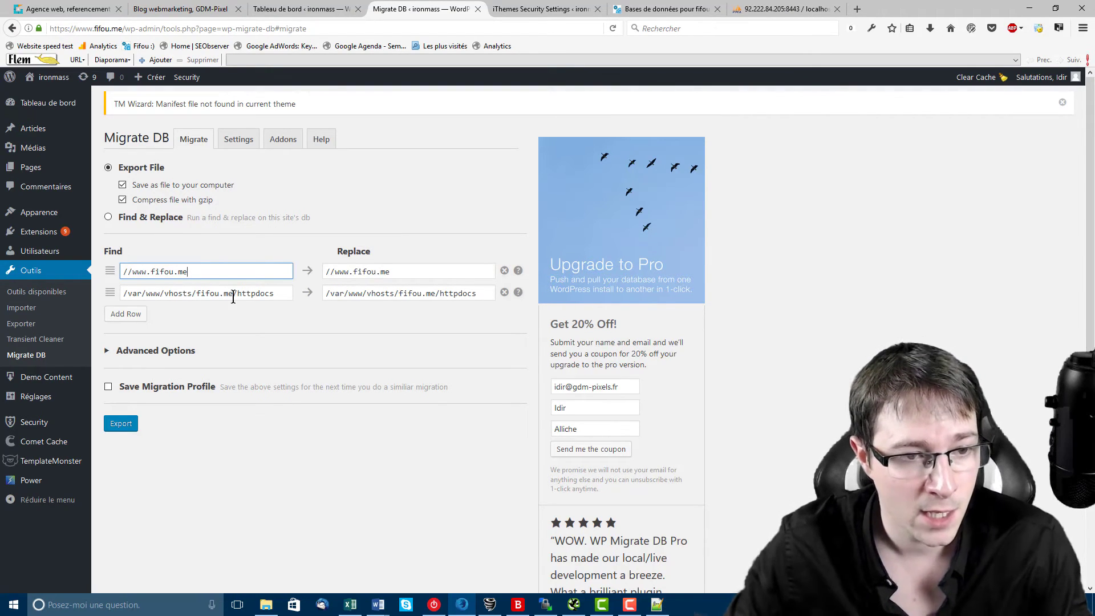
mouse_move(285, 295)
left_mouse_down()
mouse_move(98, 299)
mouse_move(279, 295)
left_mouse_up()
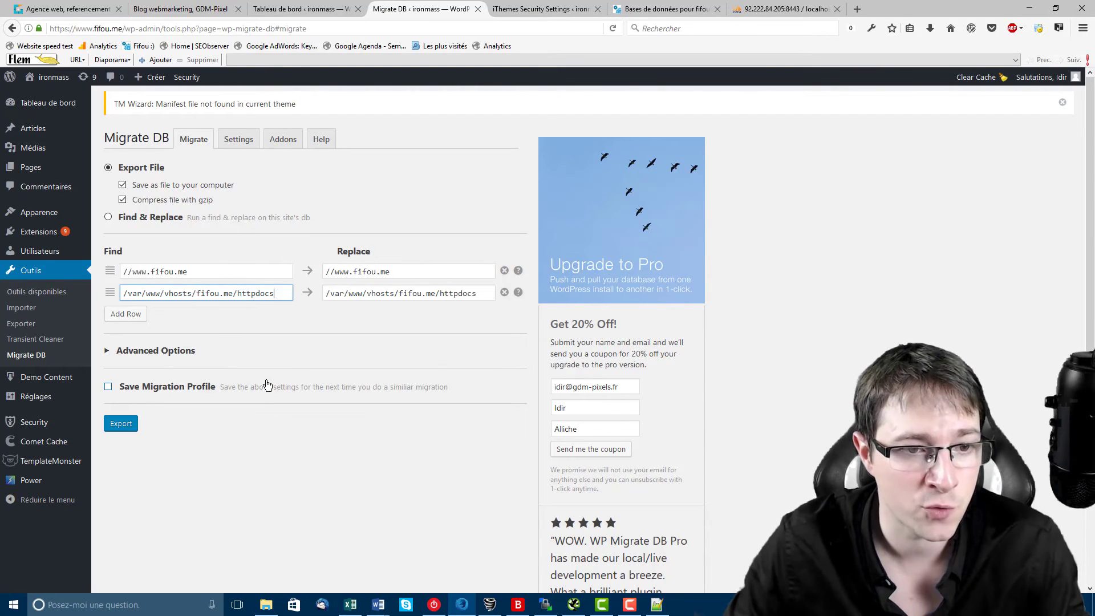
left_click(429, 217)
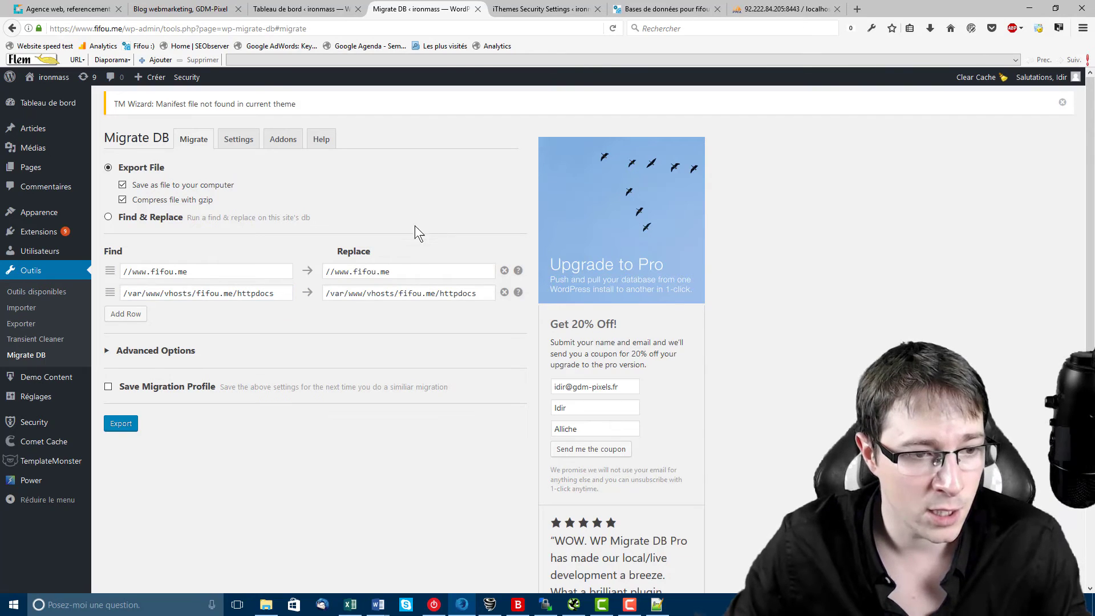
Step: Expand the advanced options, then export the database and save the gzip-compressed SQL file to the computer
left_click(109, 353)
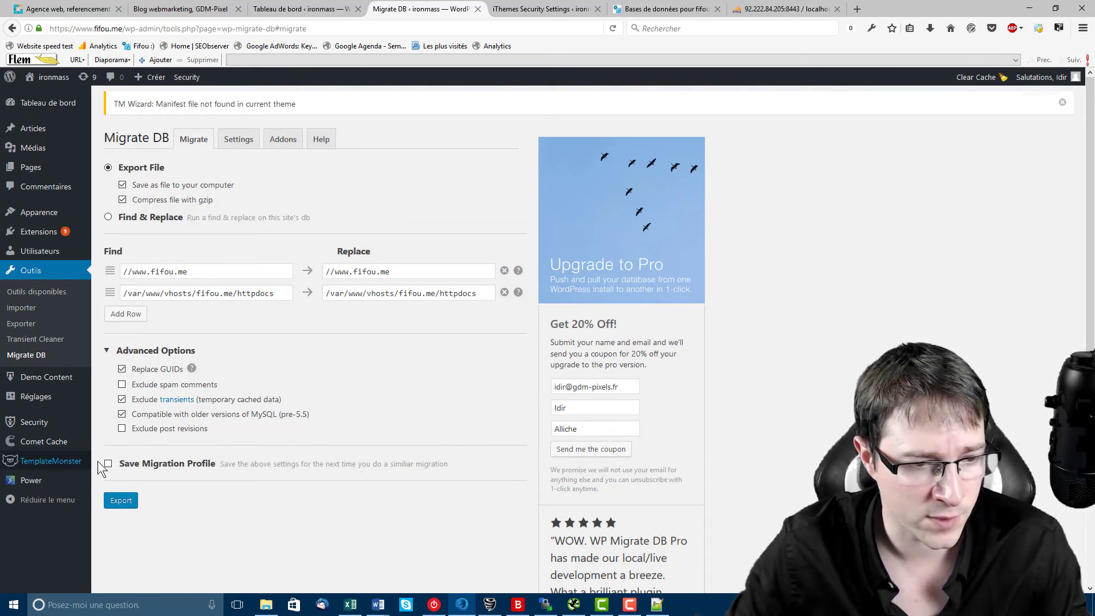
left_click(122, 501)
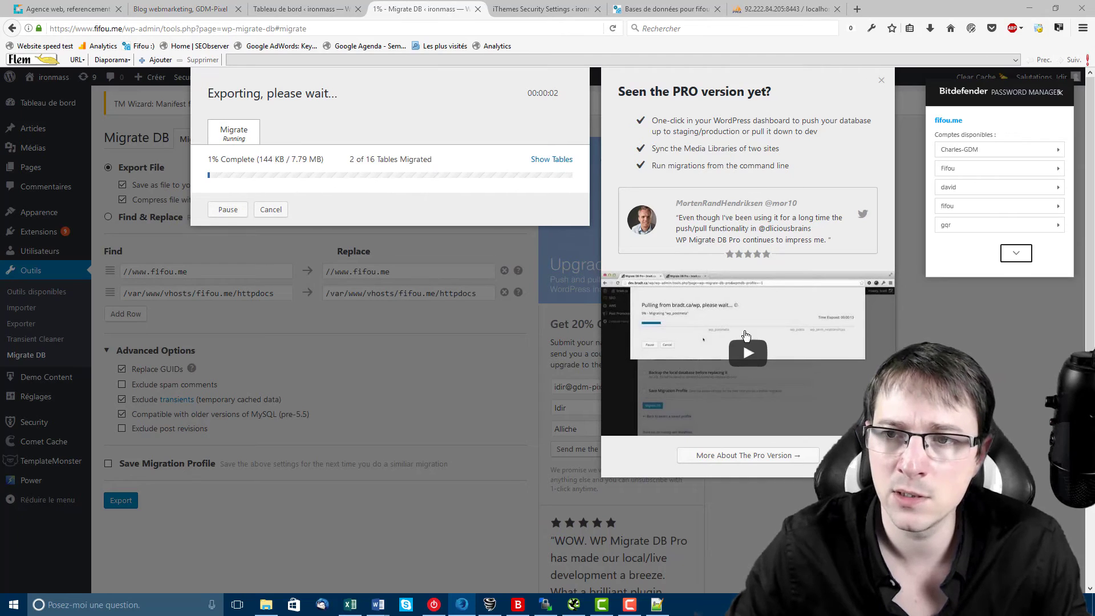
left_click(1060, 92)
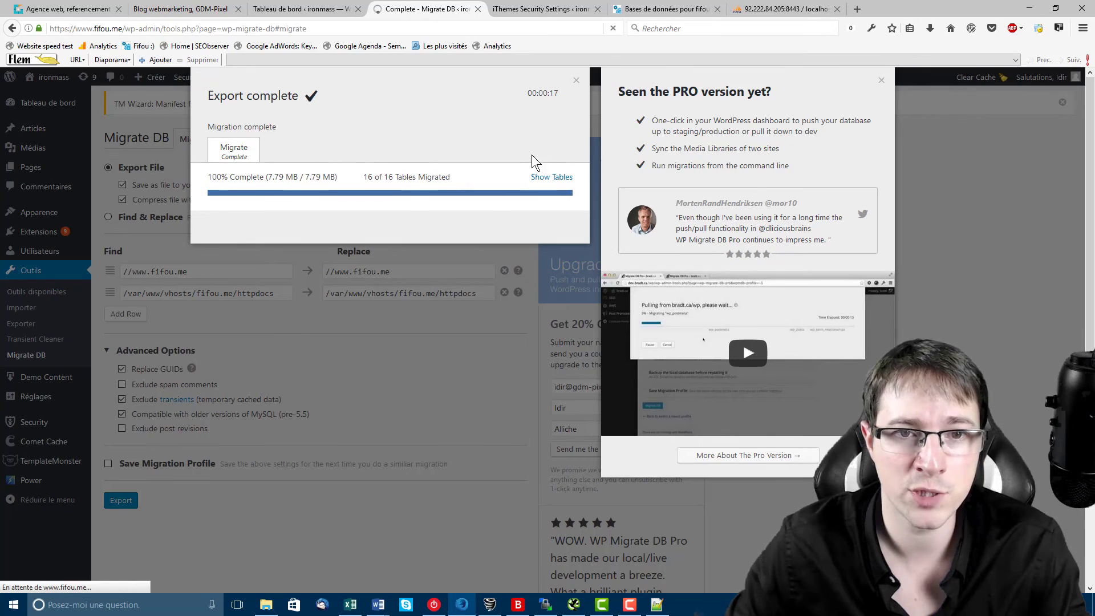
left_click(464, 310)
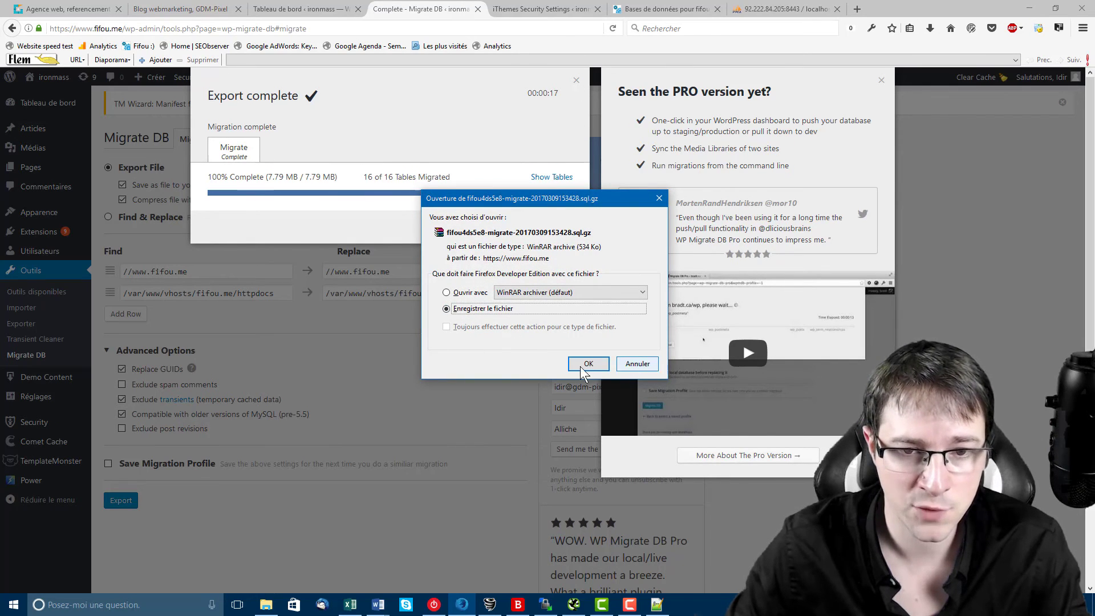
left_click(587, 363)
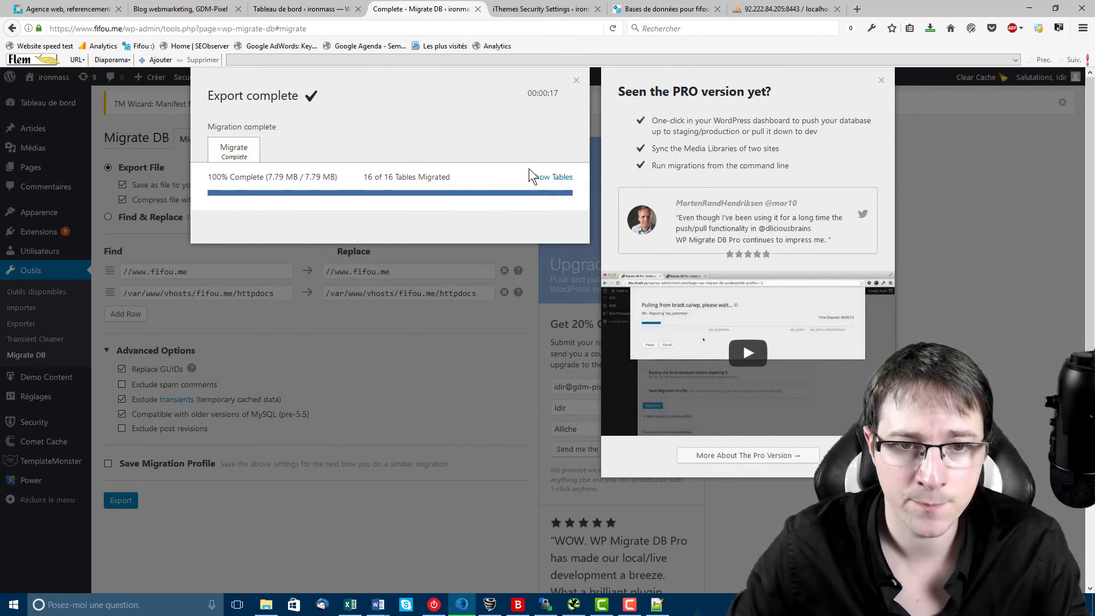
left_click(576, 81)
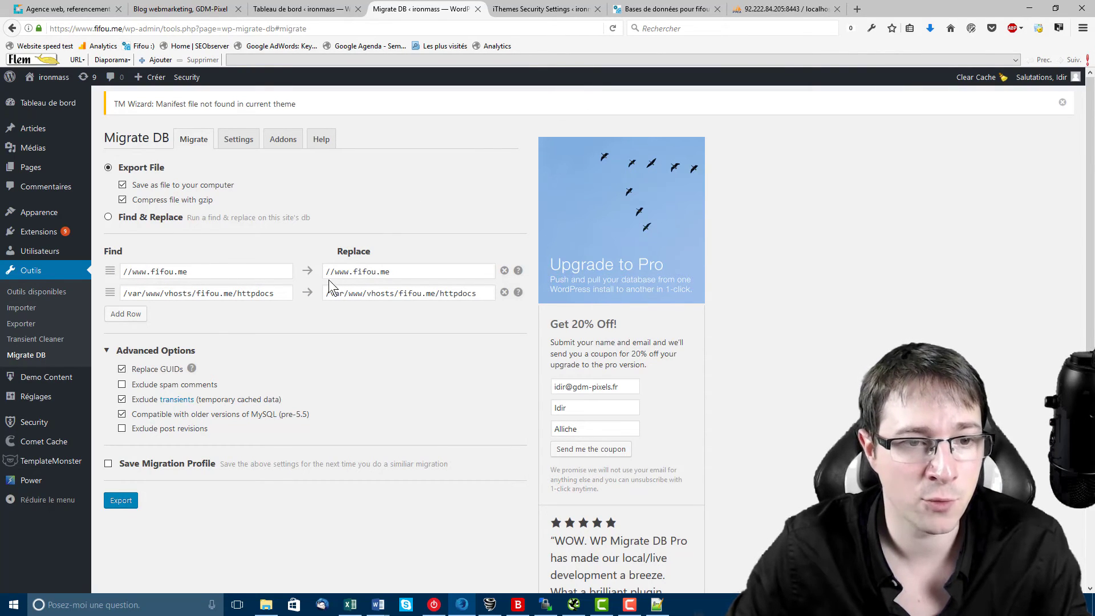
double_click(380, 271)
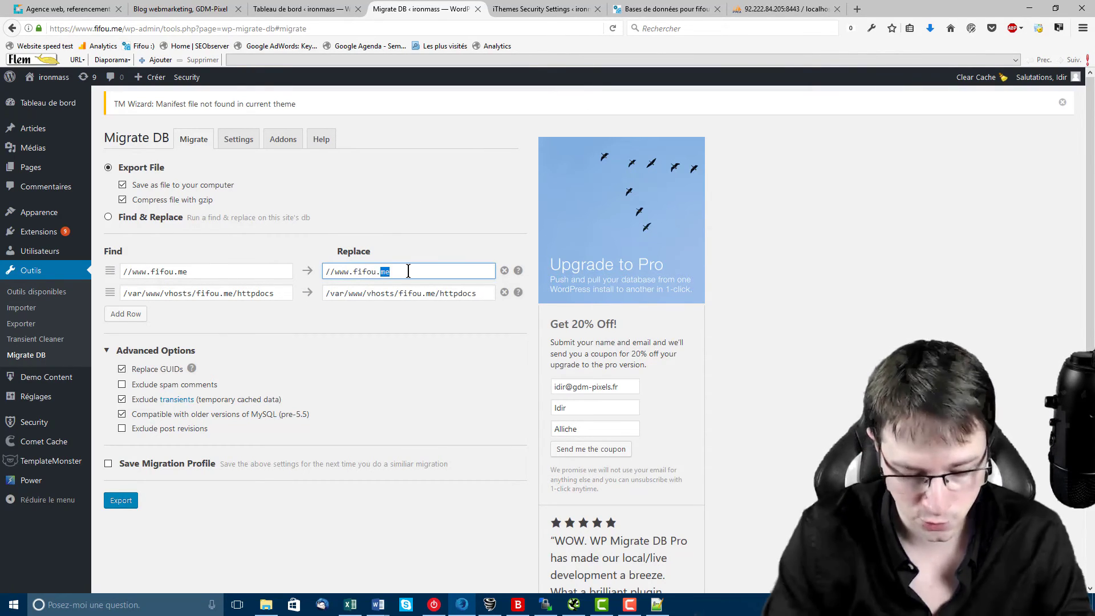
type("com")
left_click_drag(408, 271, 308, 286)
left_click(484, 293)
left_click(350, 218)
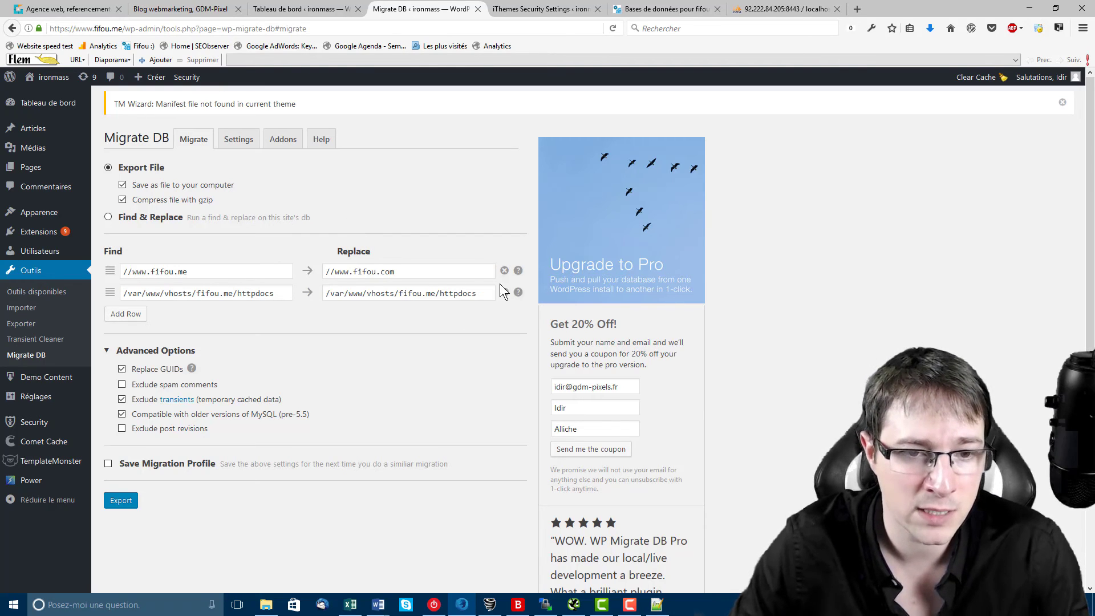
left_click_drag(493, 293, 308, 280)
left_click(238, 539)
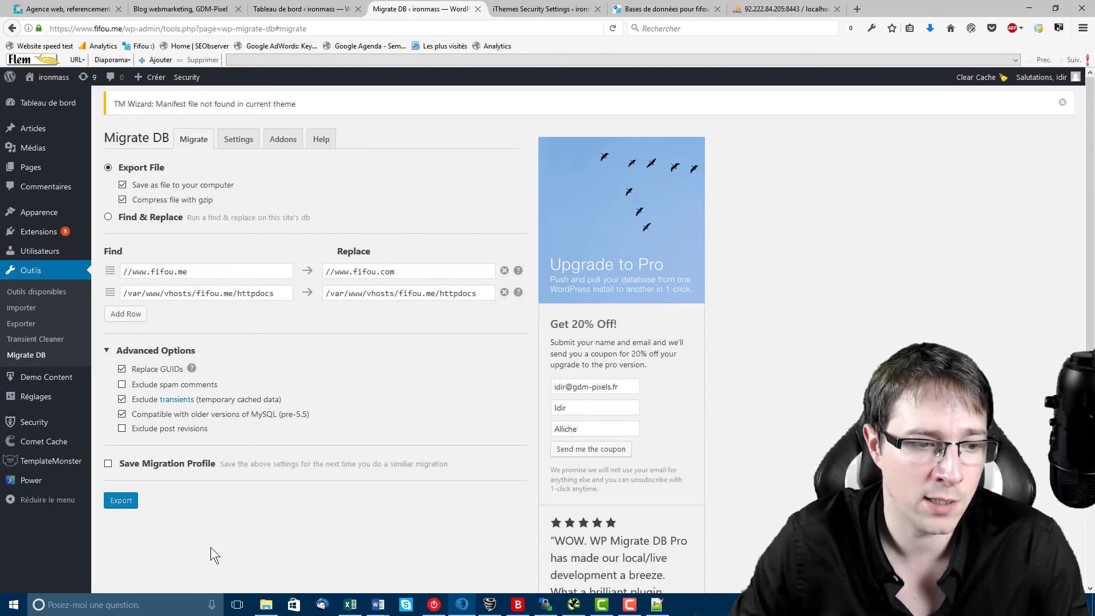